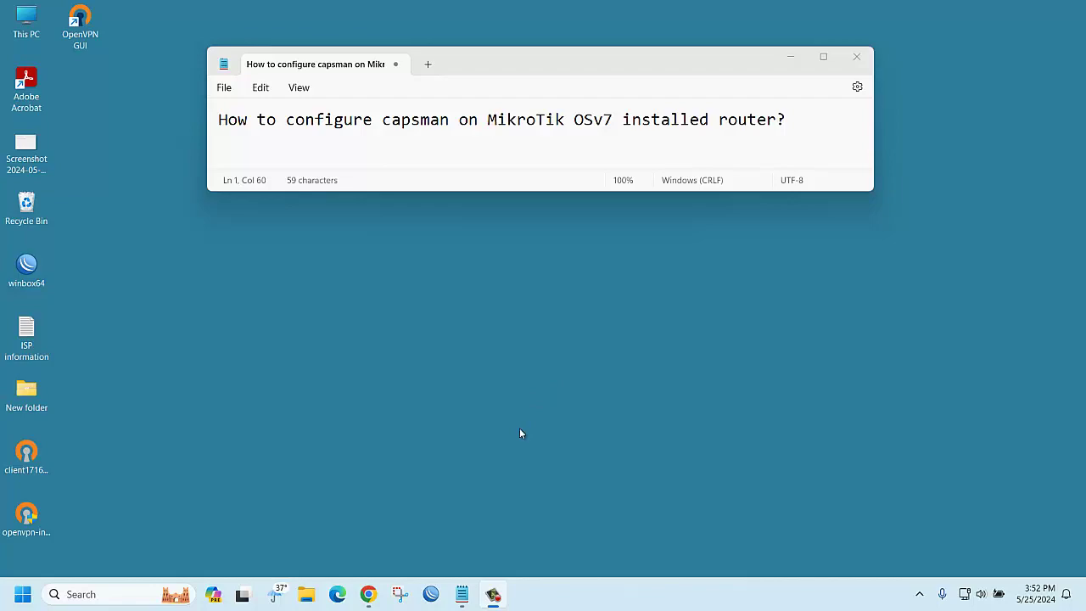
Bring the 'Understanding CAPsMAN and CAP' Google Doc to the front from the taskbar
left_click(368, 594)
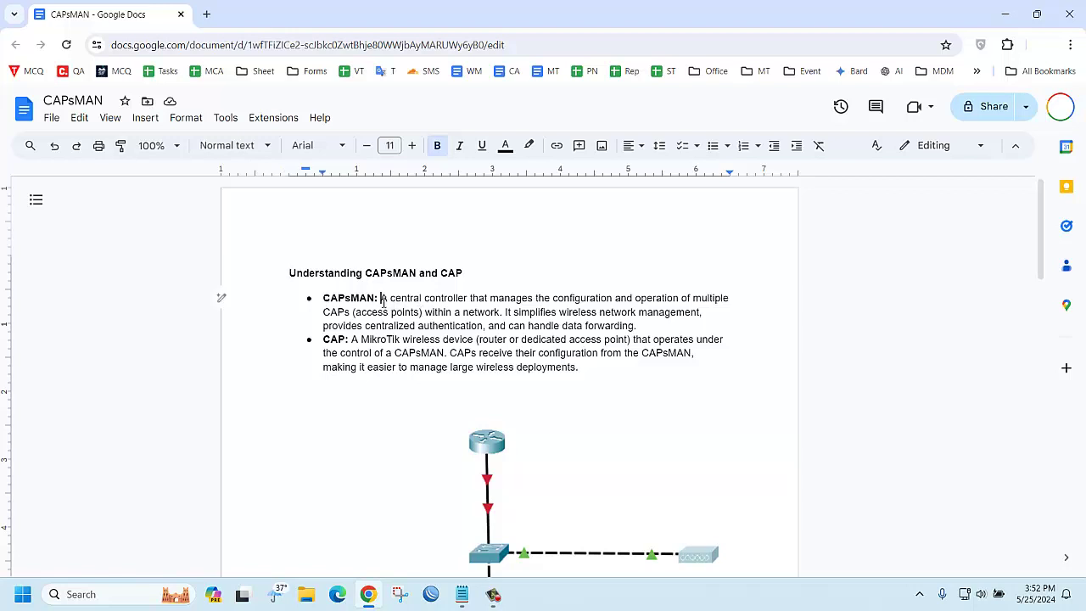
left_click_drag(381, 299, 505, 312)
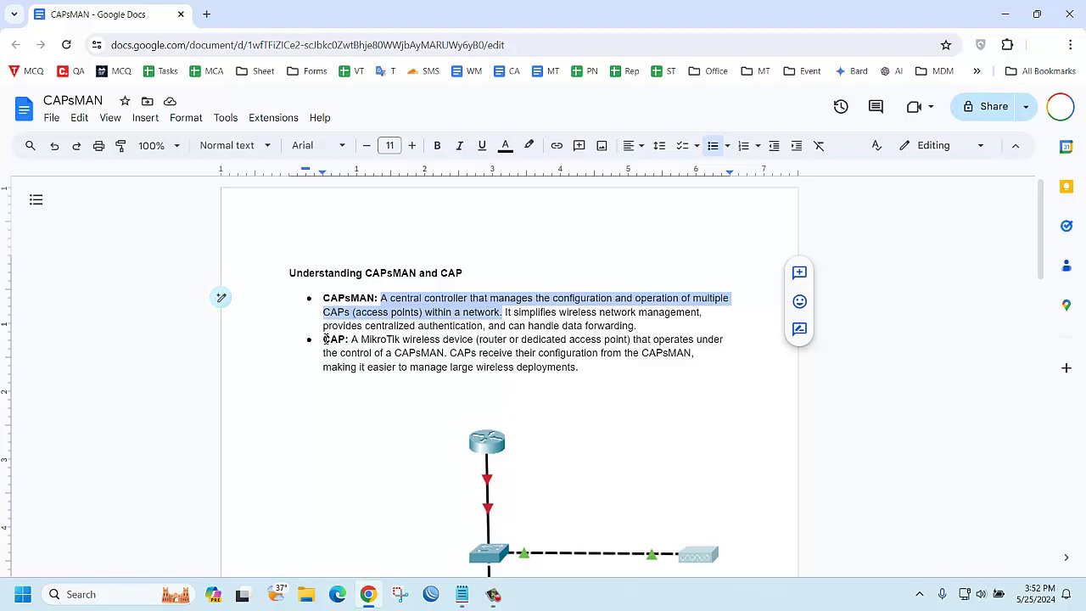
left_click_drag(323, 340, 472, 339)
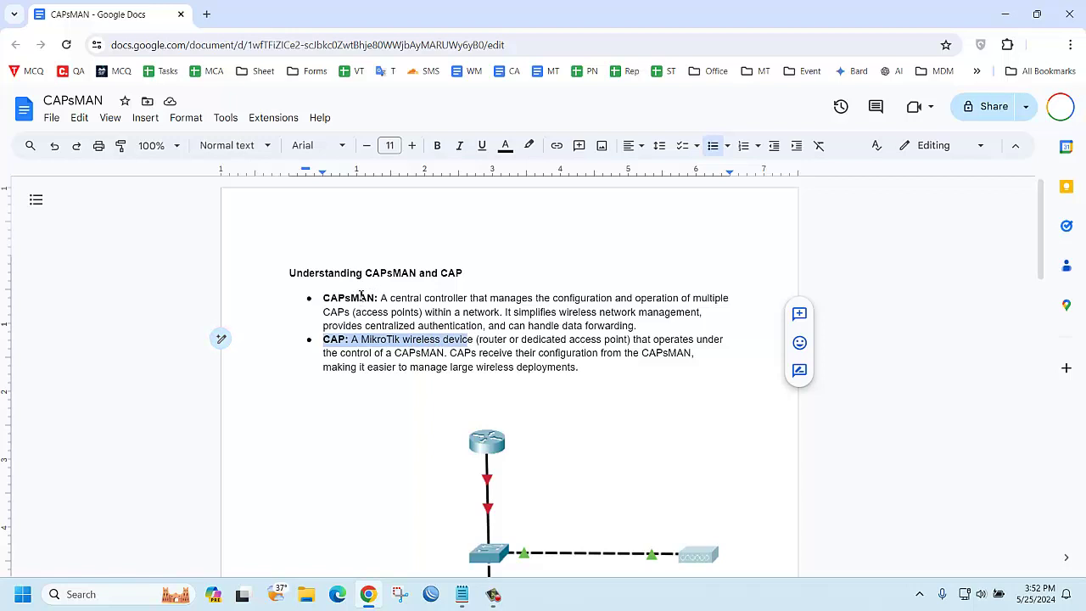
left_click(592, 464)
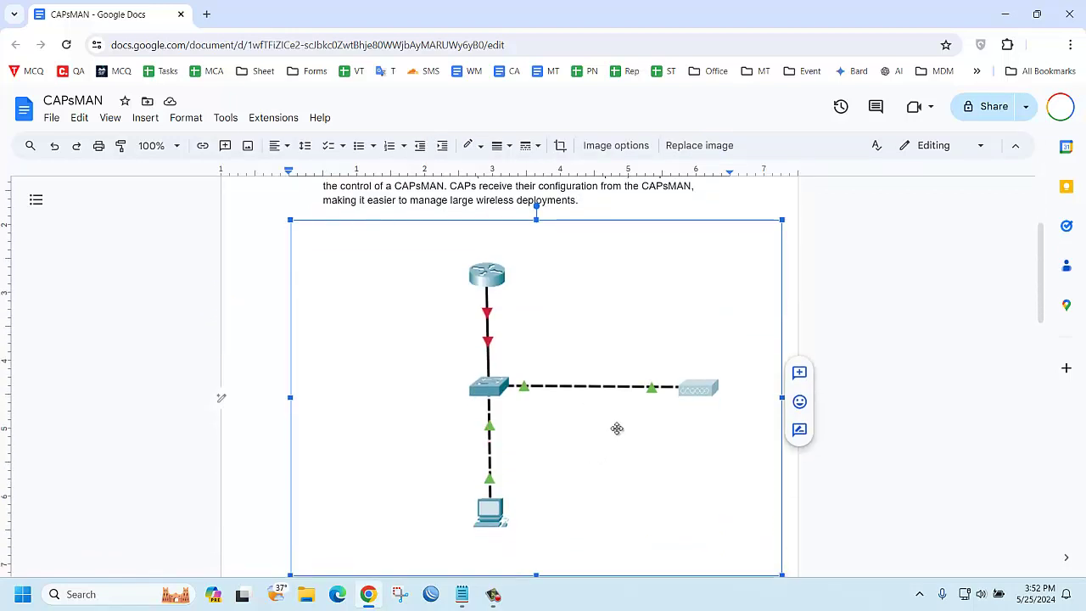
Deselect the network diagram and scroll to the five CAPsMAN and two CAP configuration steps
left_click(865, 318)
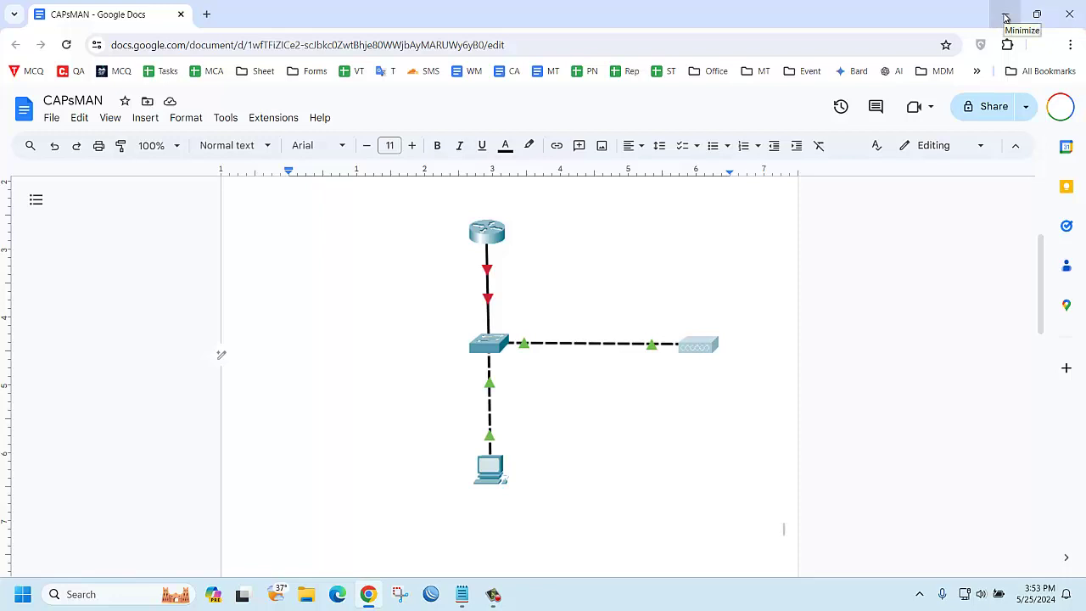
scroll(707, 381, "down", 5)
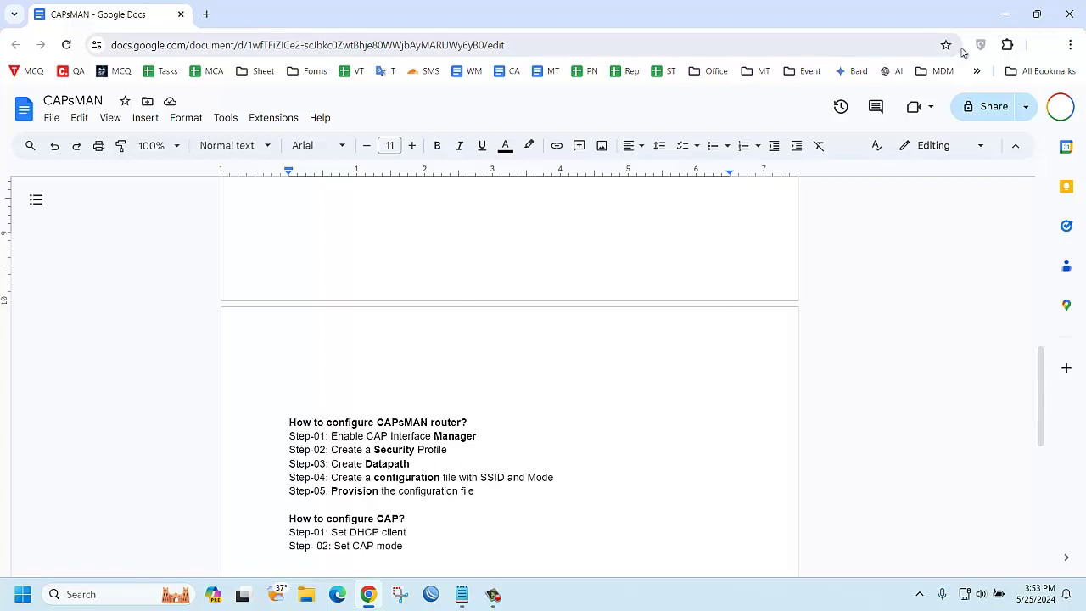
Restore the Chrome window to a smaller size and scroll the configuration steps to the top
left_click(1035, 14)
scroll(260, 357, "down", 2)
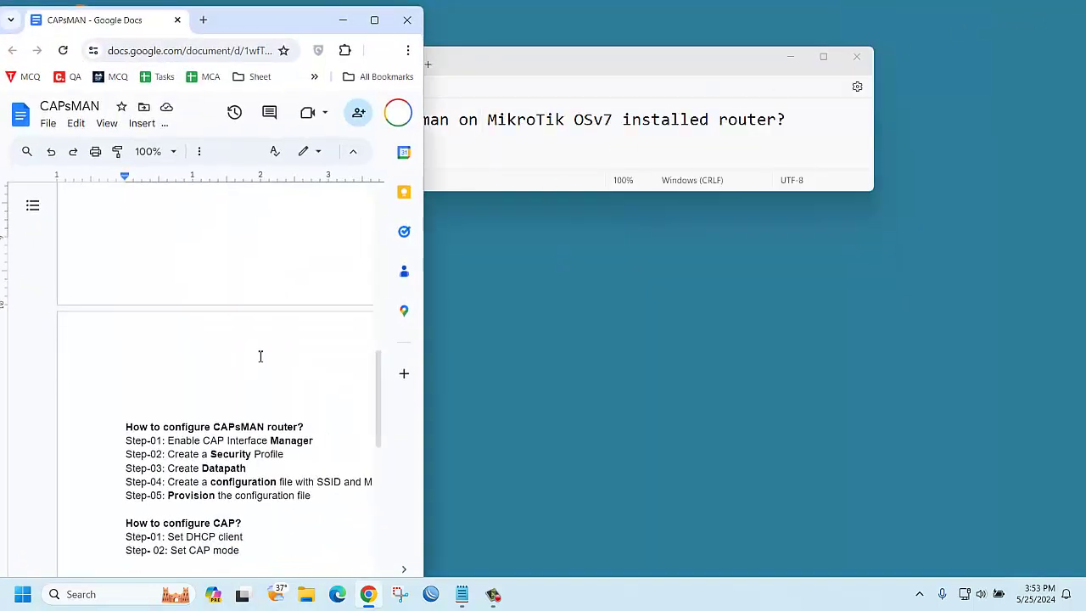
scroll(260, 357, "down", 2)
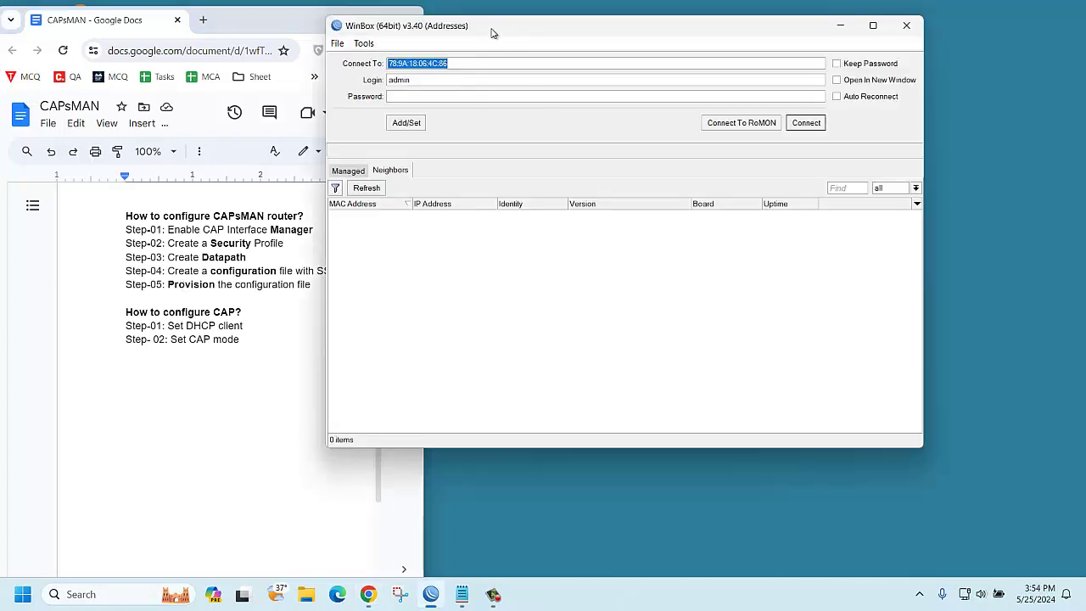
Log in to the RB450G router running RouterOS 7.12.1 from the WinBox Neighbors list
left_click_drag(495, 32, 643, 32)
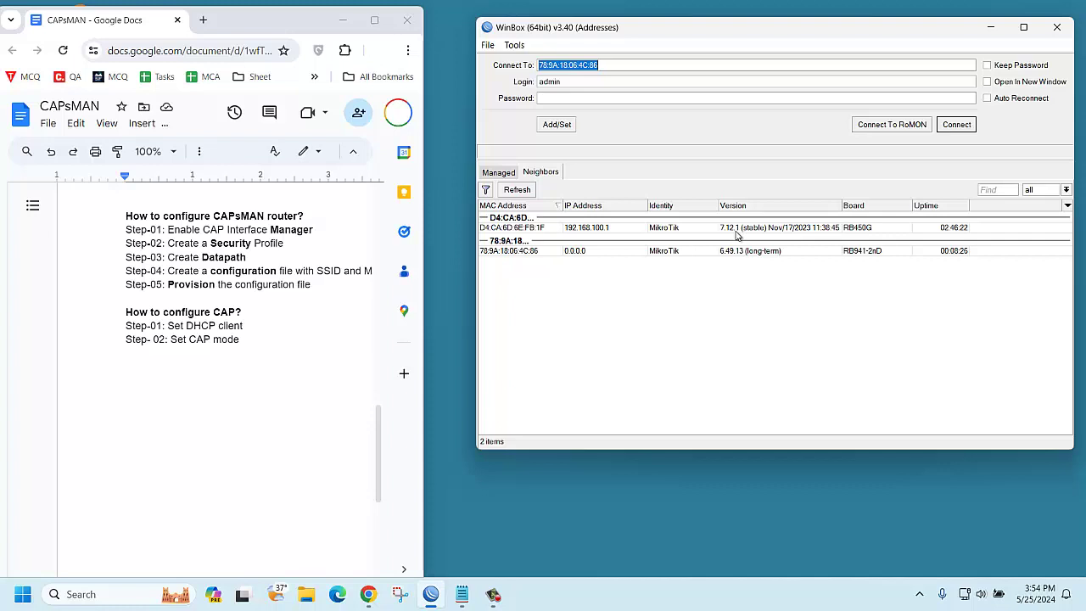
left_click(540, 230)
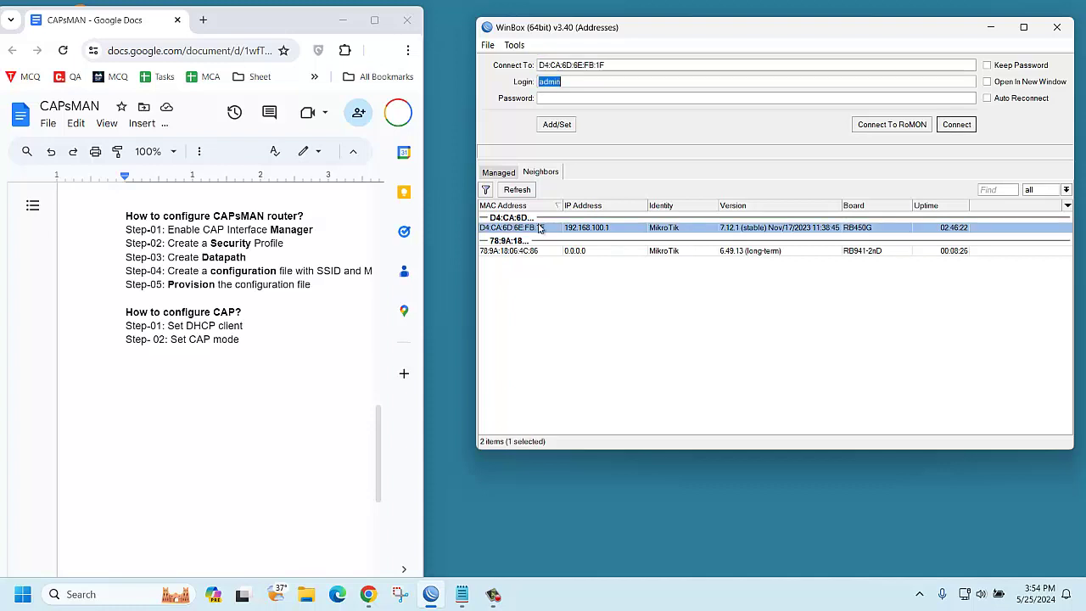
left_click(665, 100)
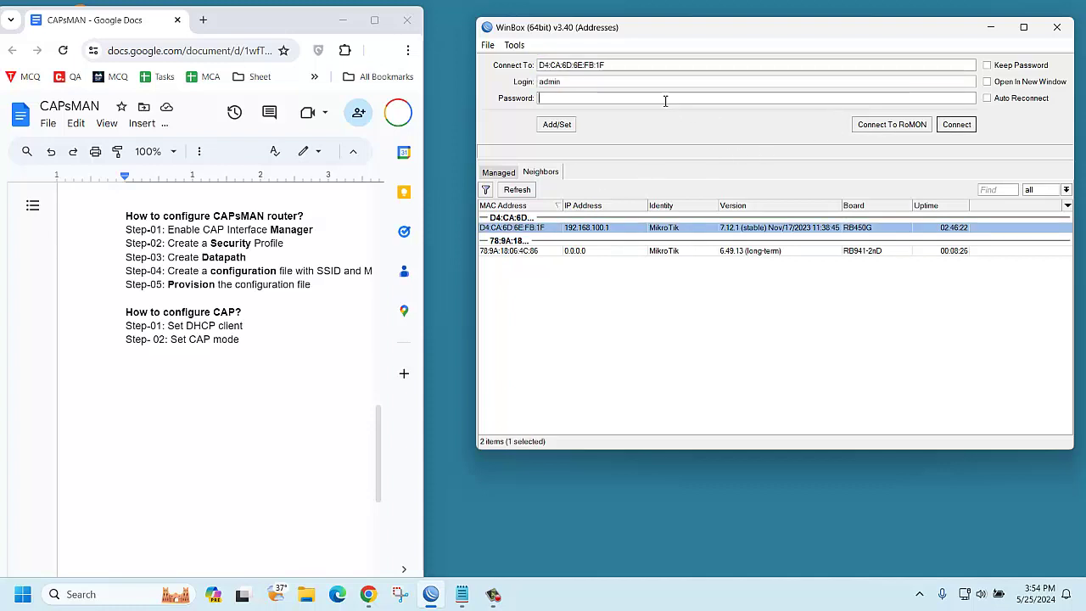
type("****")
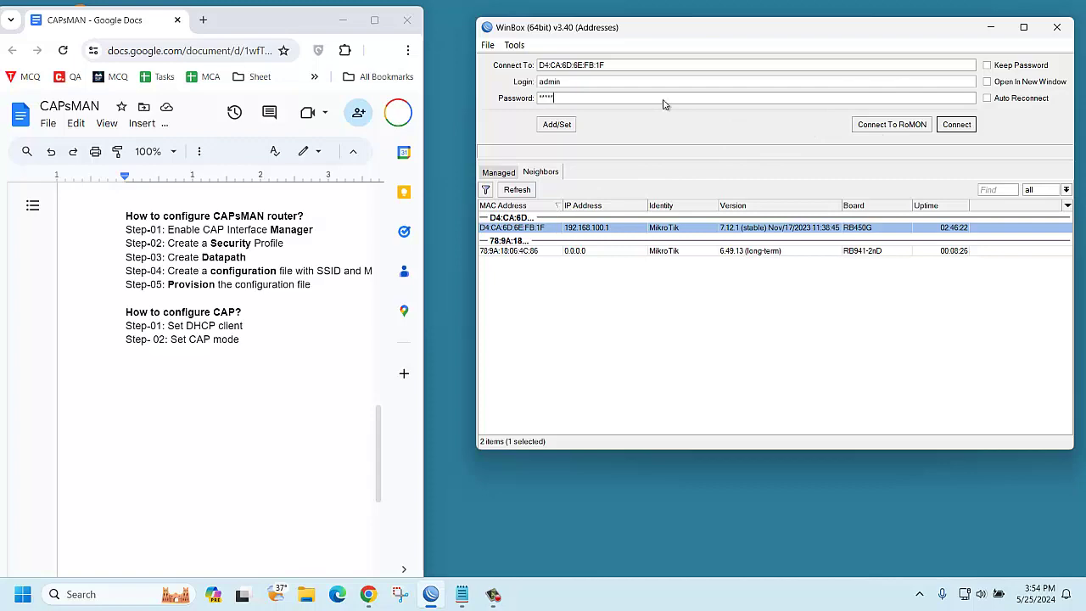
left_click(958, 125)
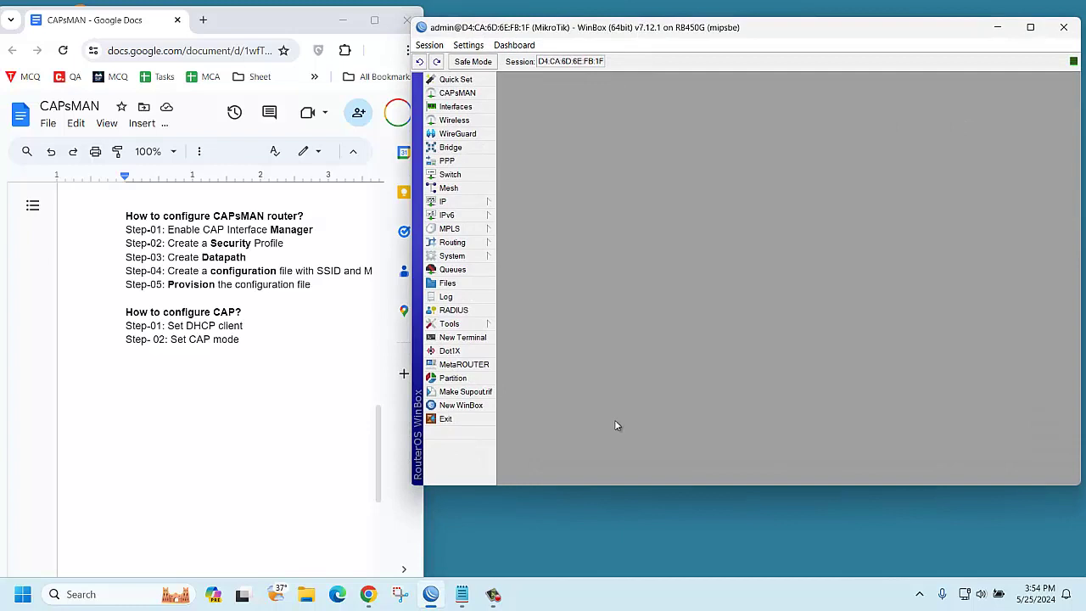
Tick Enabled in the CAP Interface Manager settings of CAPsMAN and apply it
left_click_drag(595, 485, 592, 572)
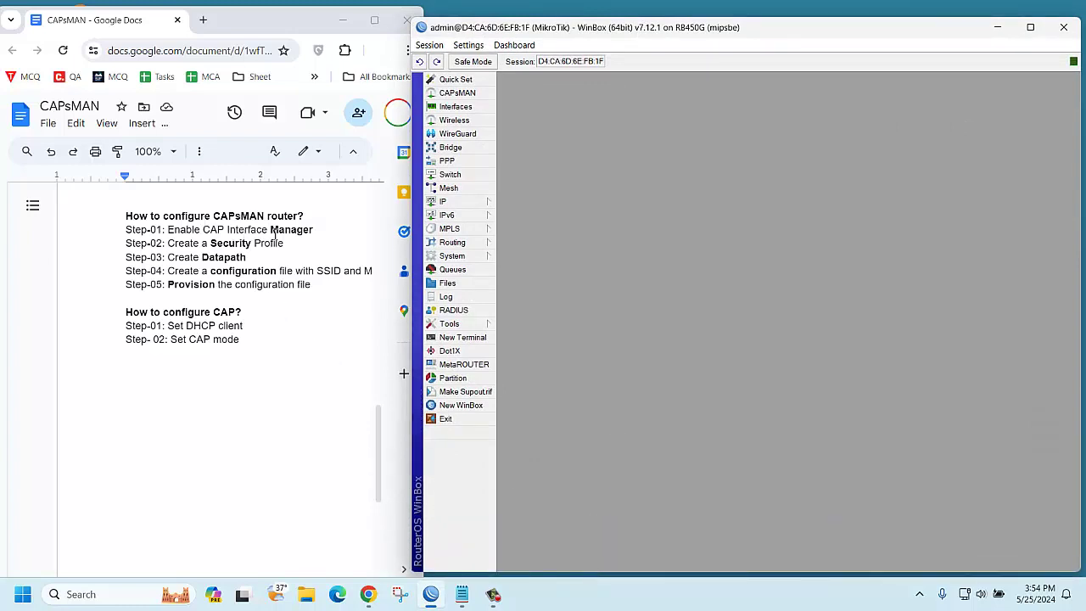
left_click(464, 94)
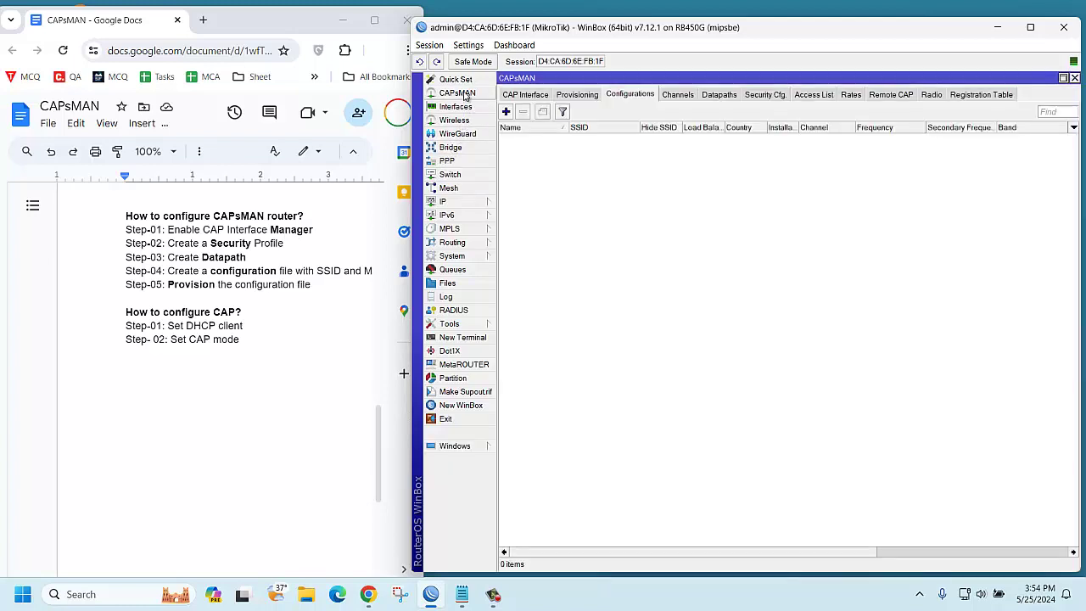
left_click(533, 97)
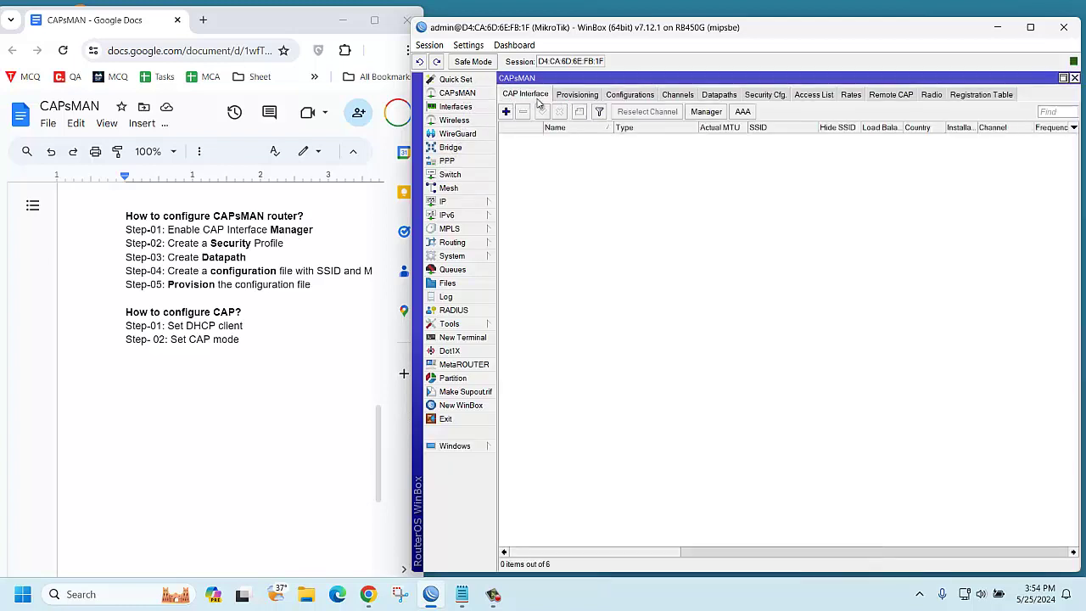
left_click(705, 112)
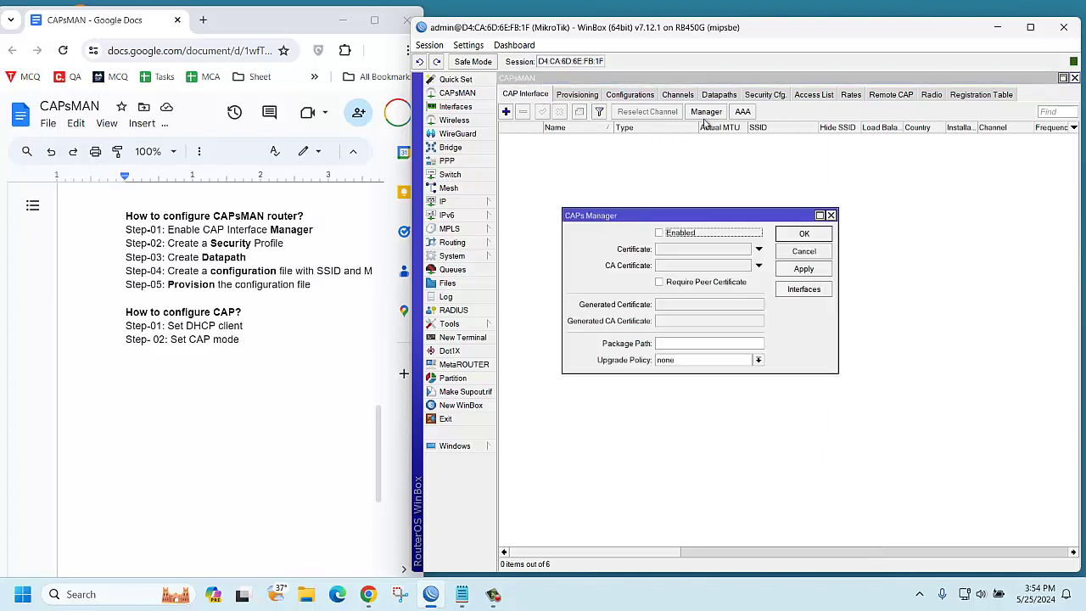
left_click(659, 232)
left_click(803, 269)
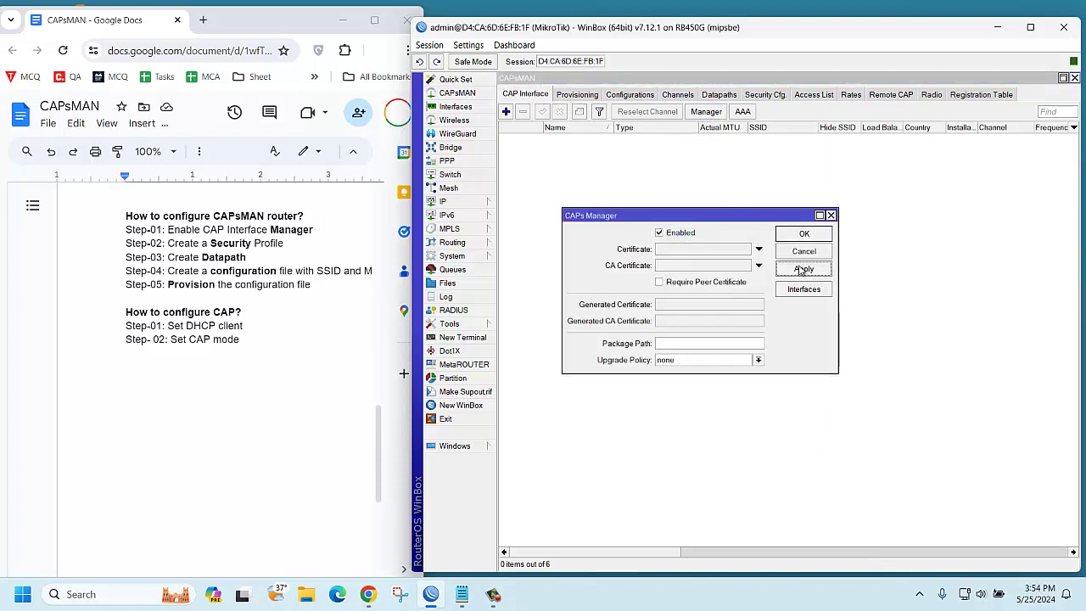
left_click(803, 236)
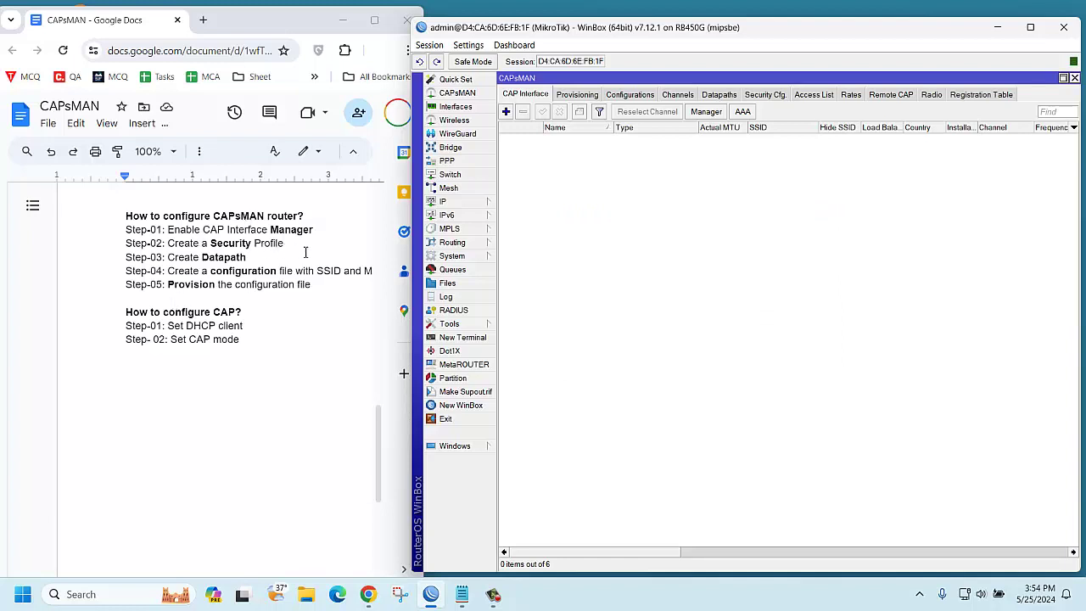
Add security configuration security1 with WPA2 PSK authentication and a passphrase set
left_click(774, 97)
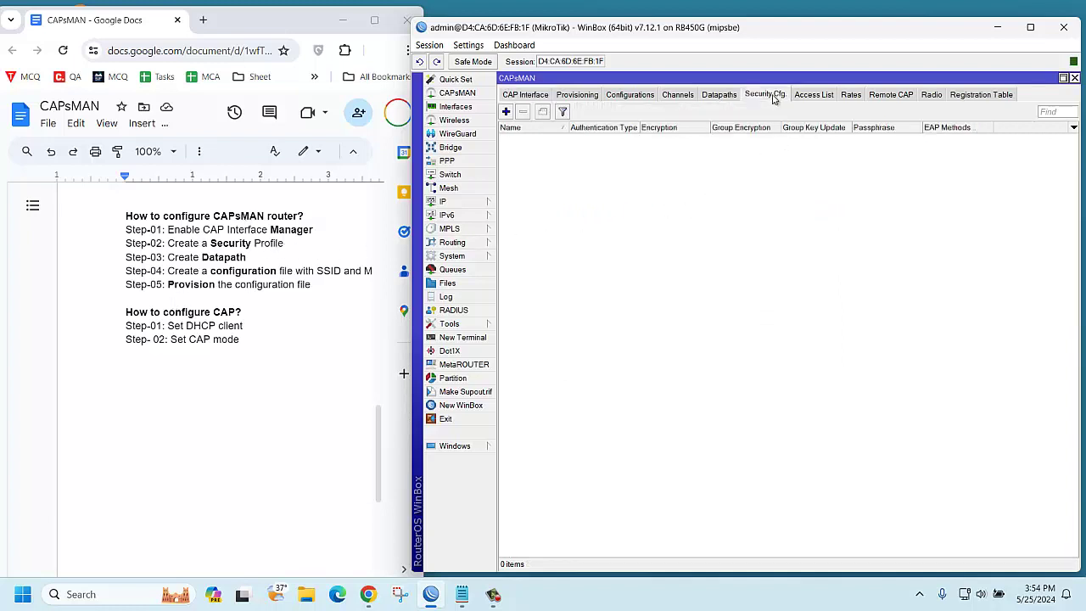
left_click(505, 112)
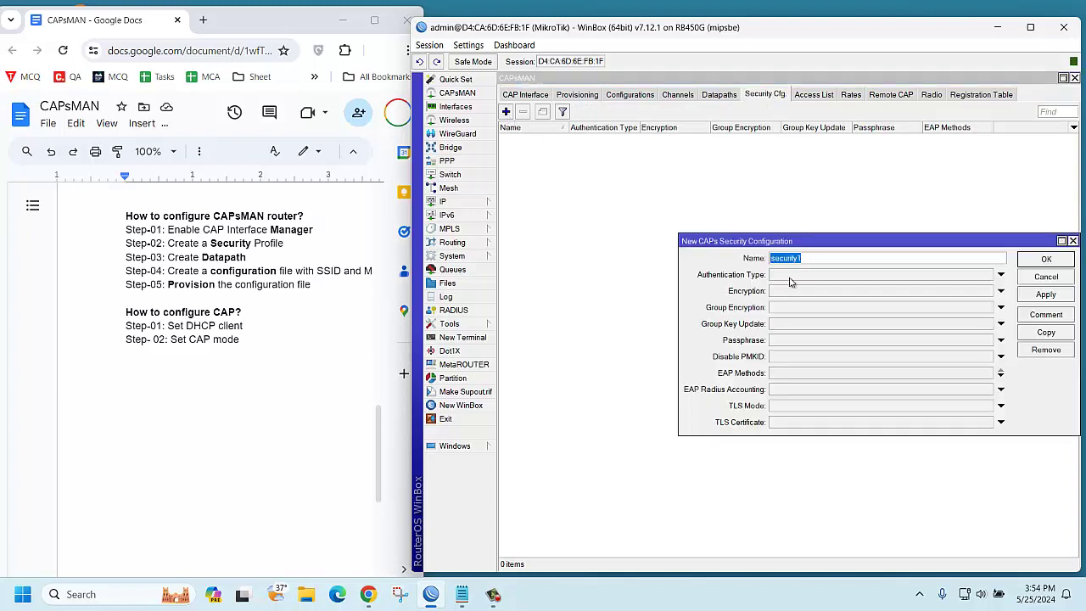
left_click(784, 341)
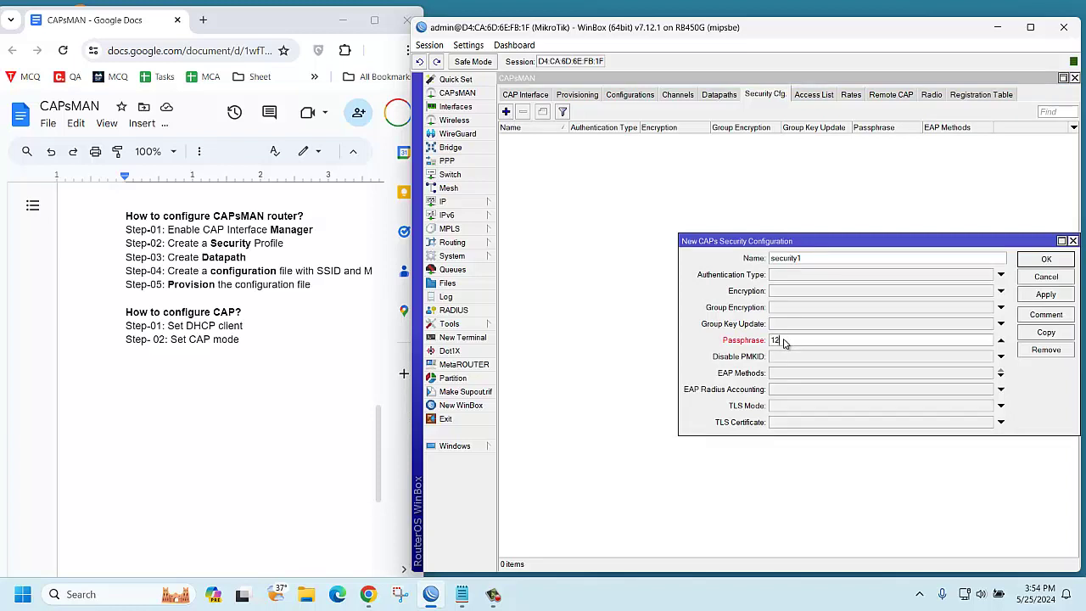
type("12345678")
left_click(802, 277)
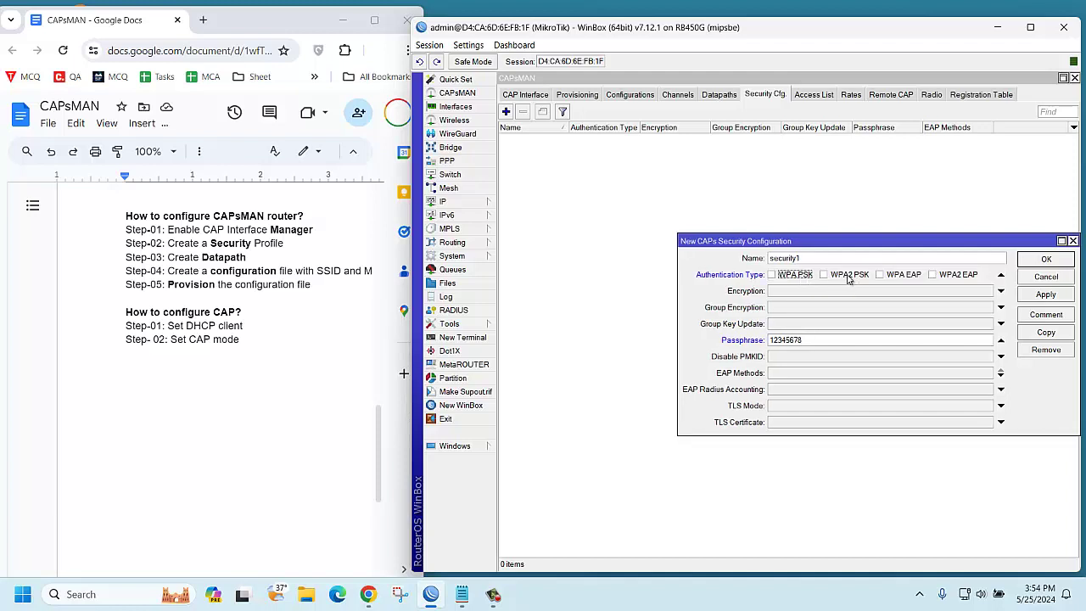
left_click(824, 277)
left_click(1024, 297)
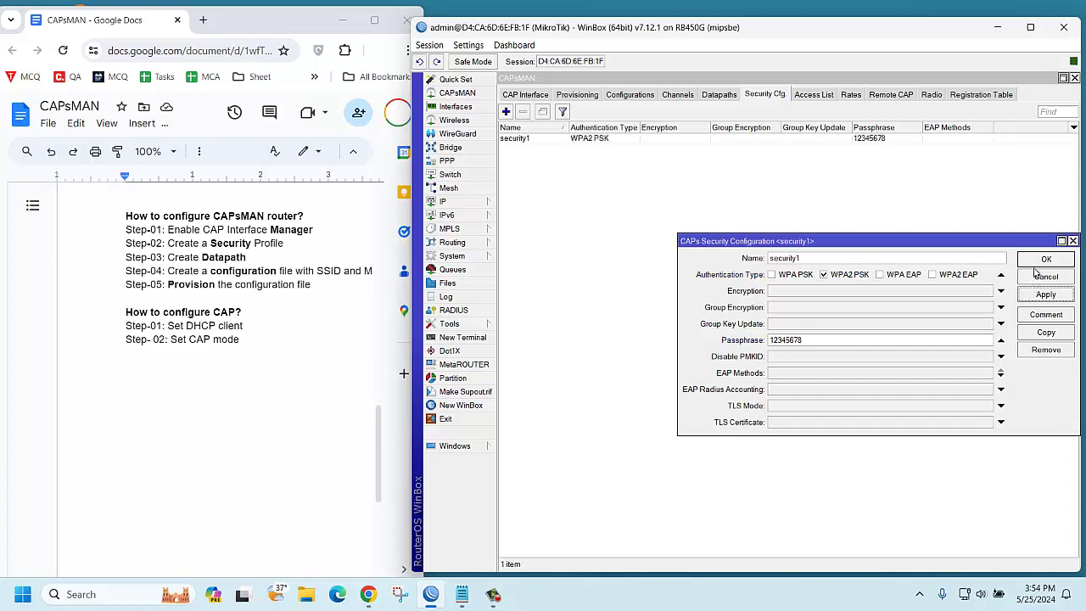
left_click(1034, 262)
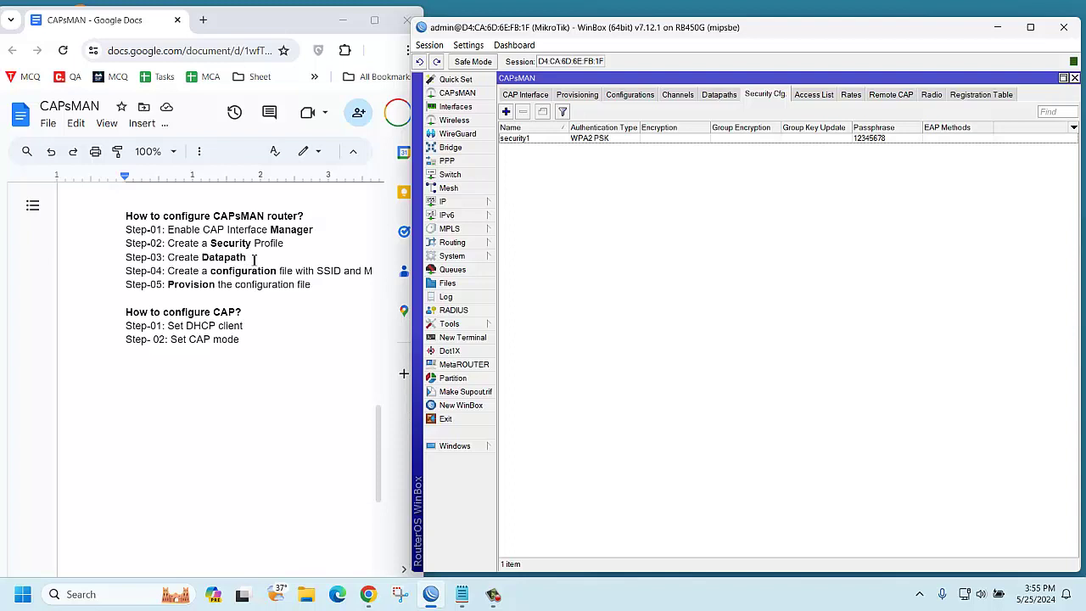
Add datapath datapath1 with its Bridge set to bridge1
left_click(719, 95)
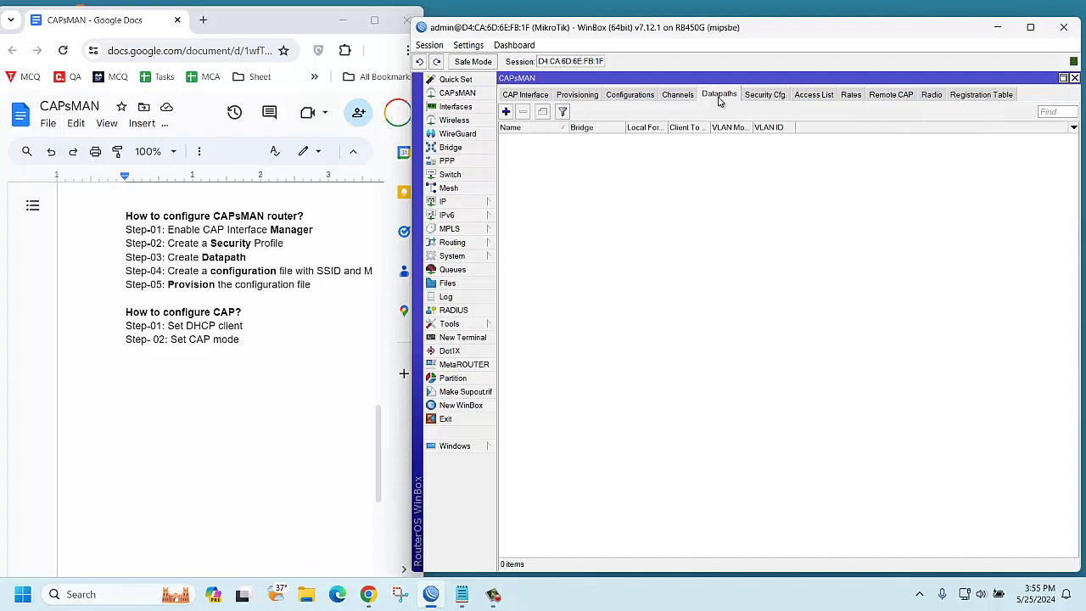
left_click(506, 112)
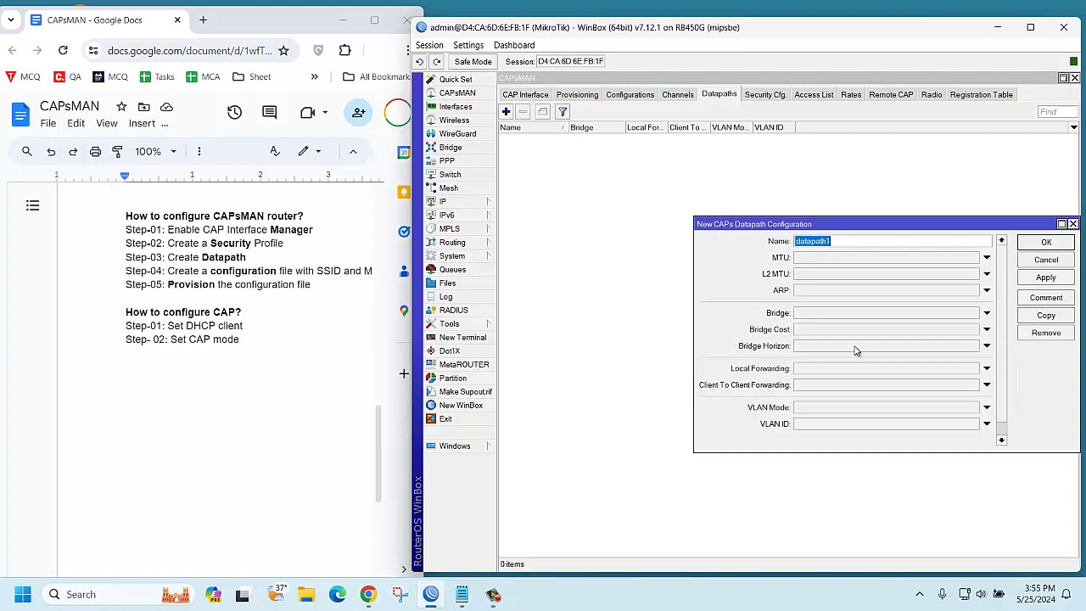
left_click(840, 319)
left_click(1039, 277)
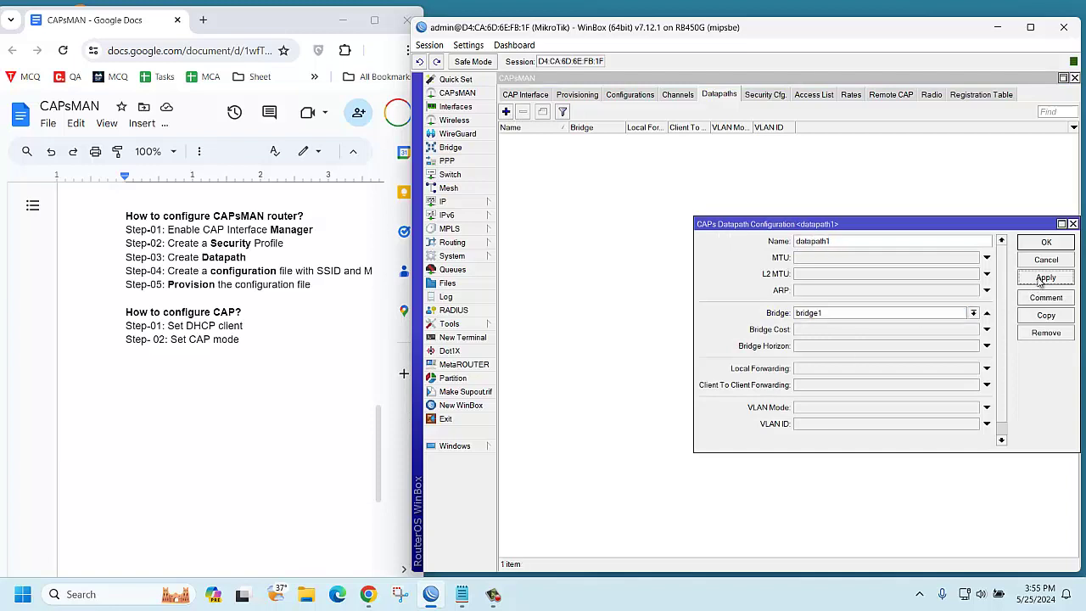
left_click(1042, 245)
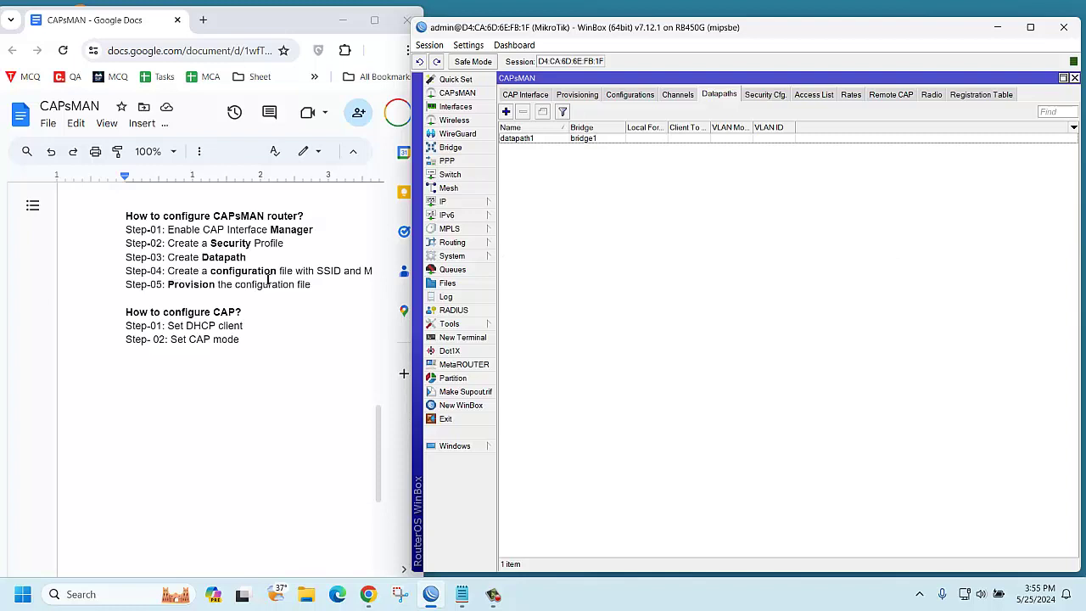
Start a new CAPsMAN configuration with mode ap and SSID mikrotik-v-7
left_click_drag(345, 271, 366, 273)
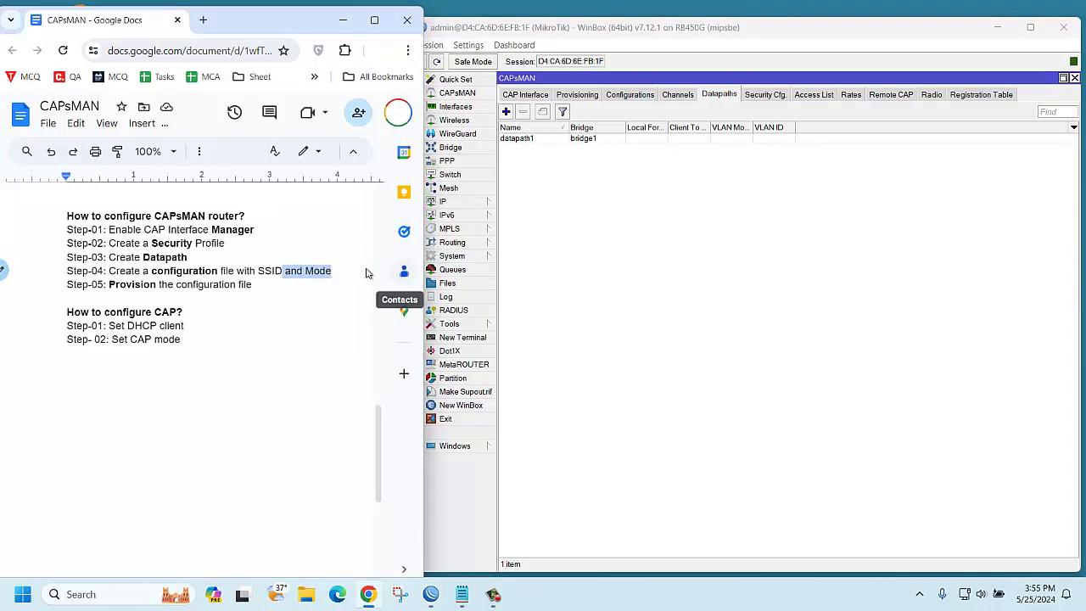
left_click(638, 102)
left_click(632, 96)
left_click(506, 112)
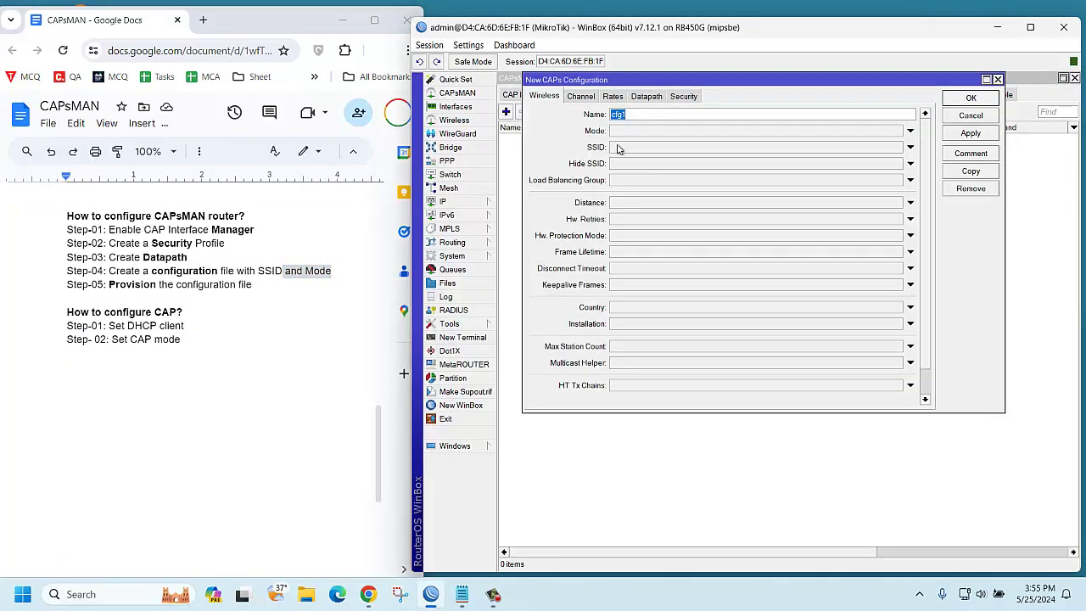
left_click(631, 136)
left_click(632, 134)
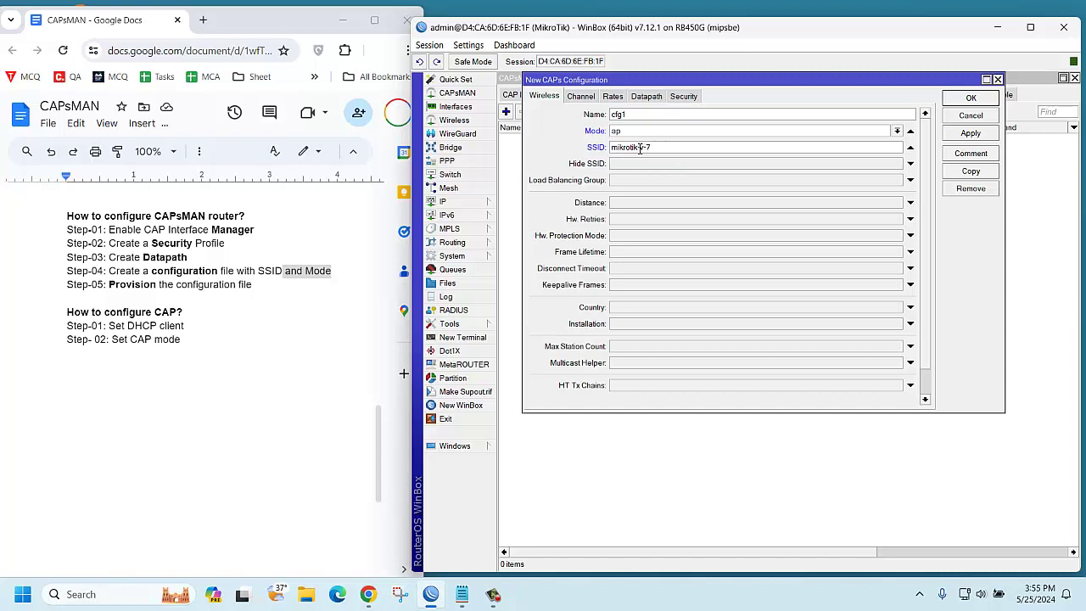
left_click(638, 148)
Assign datapath1 and security1 to the configuration and save it as cfg1
left_click(646, 99)
left_click(649, 118)
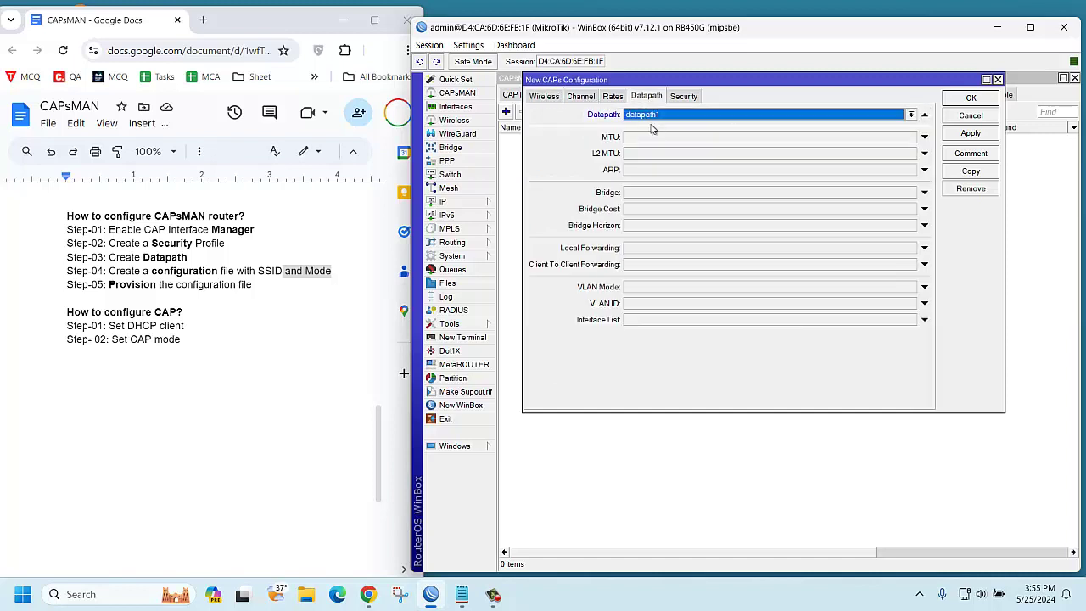
left_click(684, 99)
left_click(660, 116)
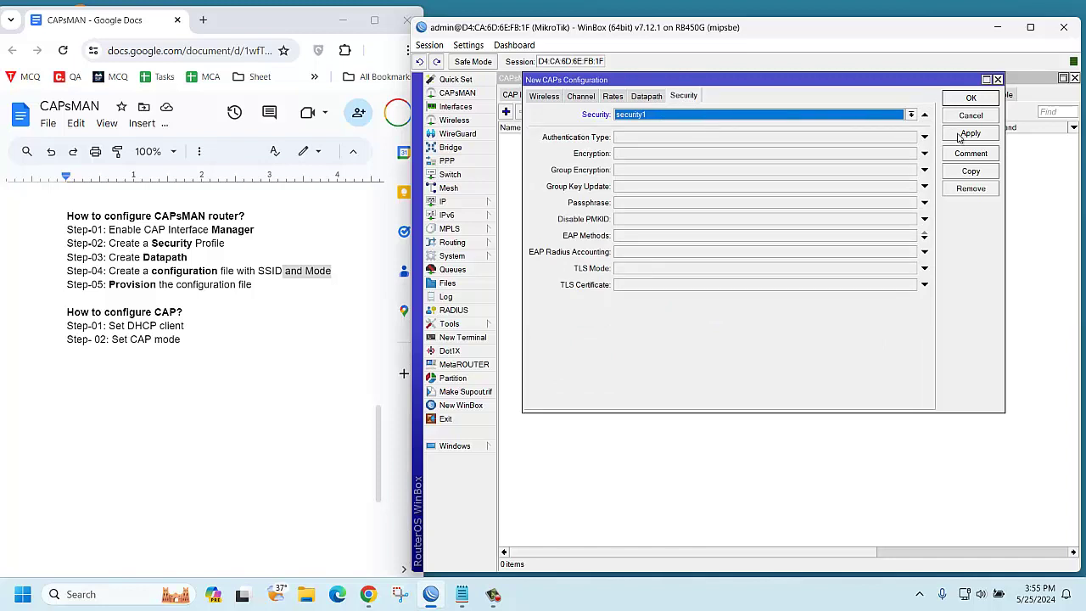
left_click(961, 134)
left_click(967, 99)
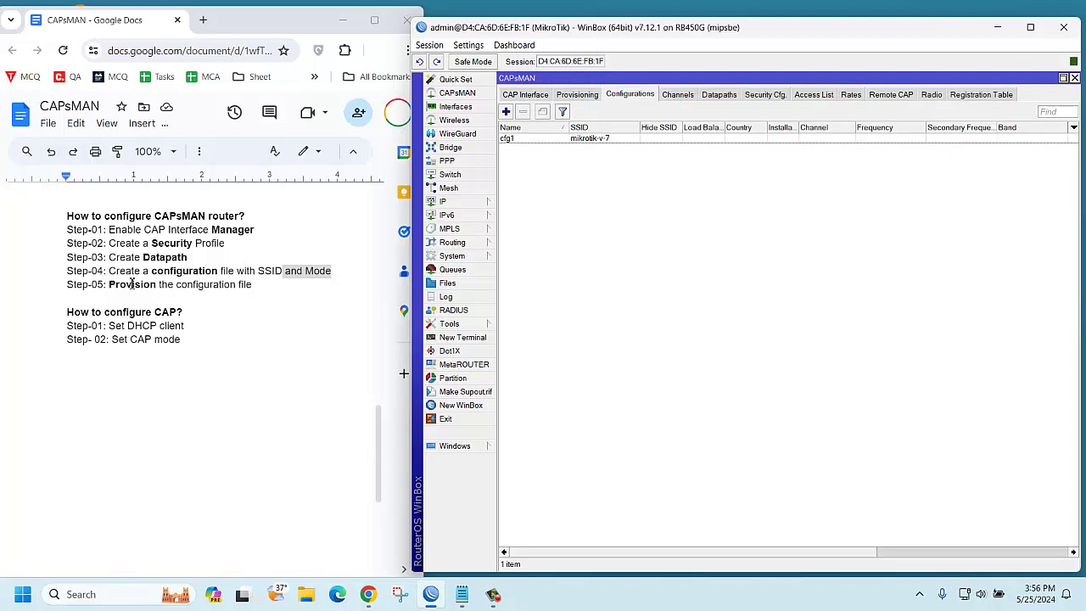
Add a provisioning rule using master configuration cfg1 with action create dynamic enabled
left_click(582, 96)
left_click(506, 112)
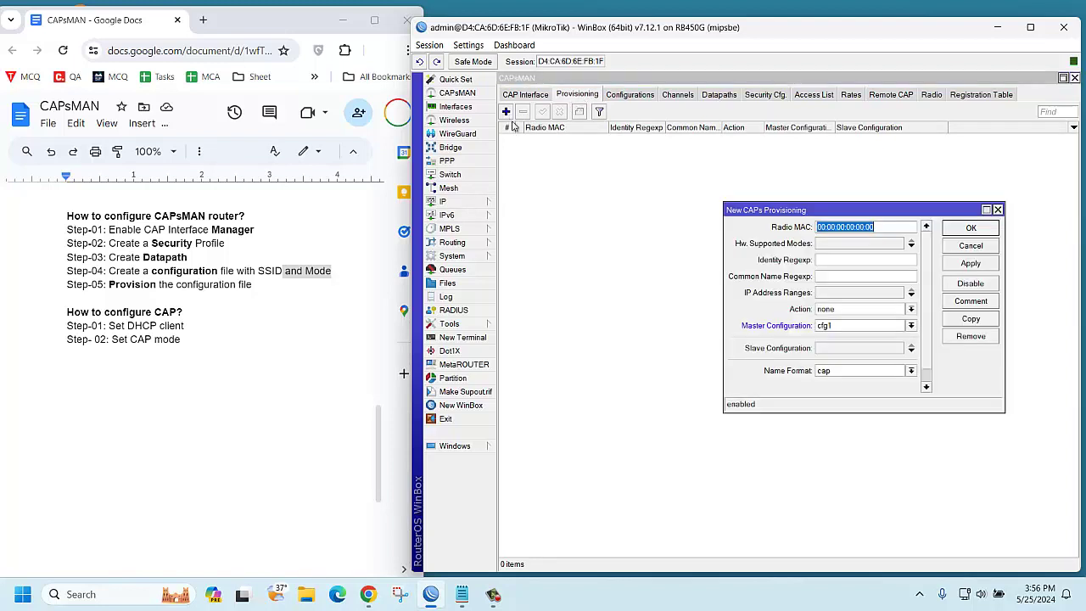
left_click(838, 328)
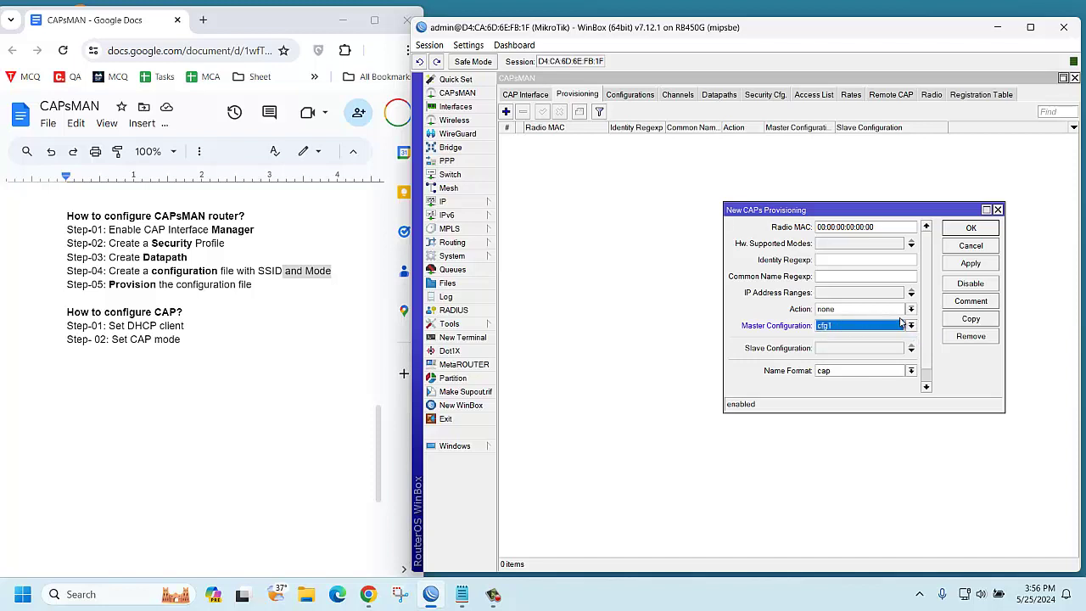
left_click(897, 310)
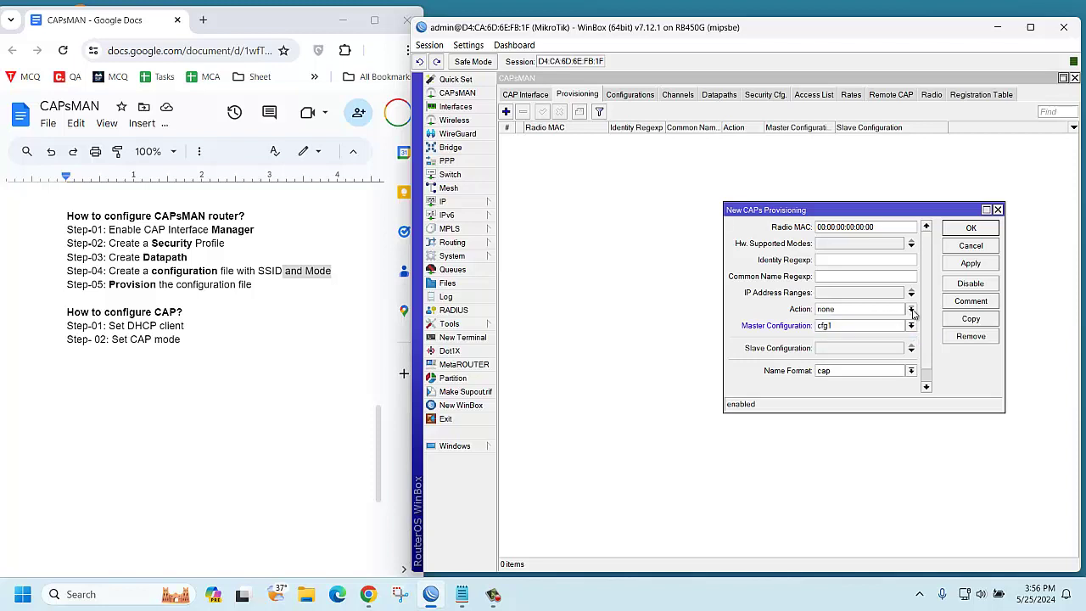
left_click(895, 330)
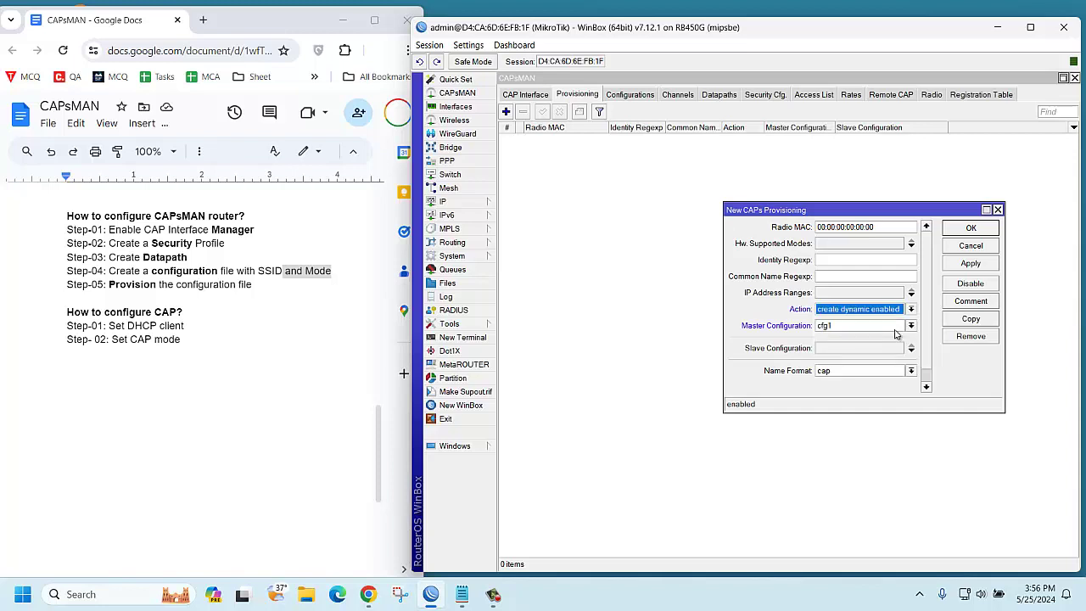
left_click(972, 268)
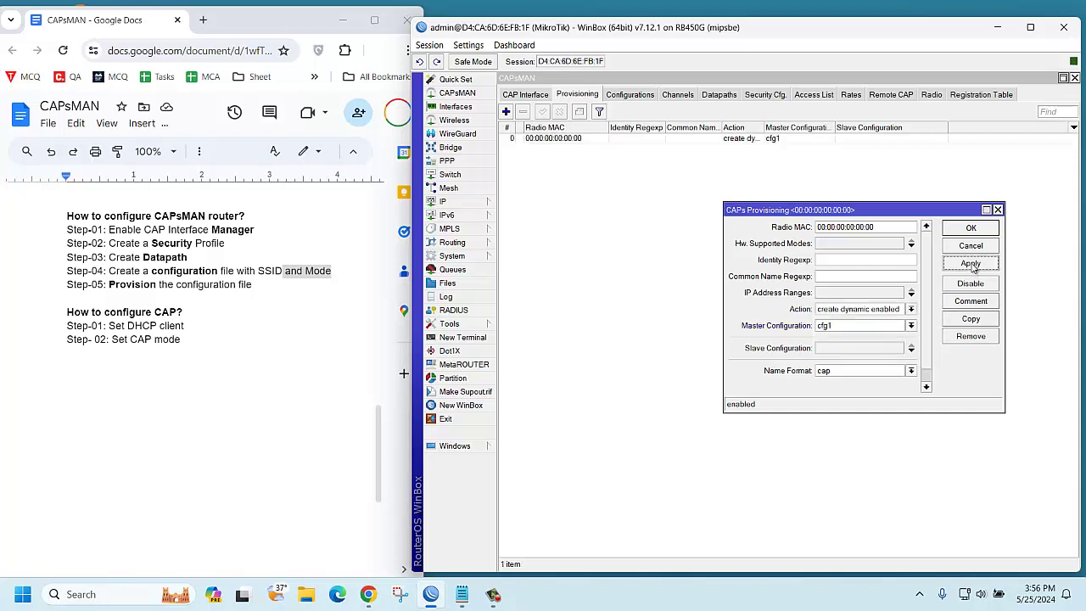
left_click(971, 229)
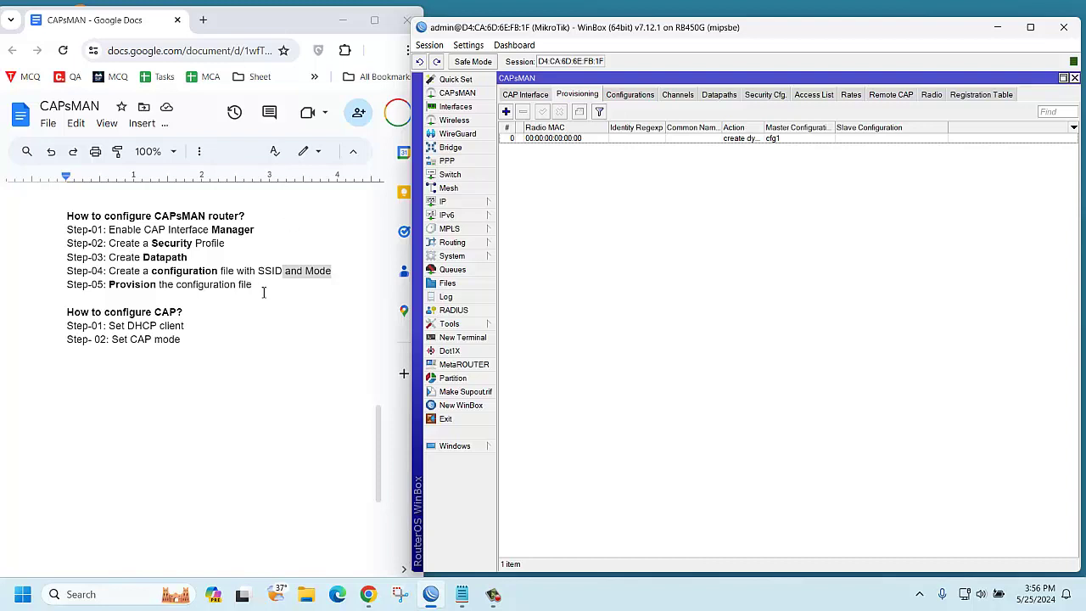
Select the CAPsMAN router steps in the notes and close the v7 router session
left_click_drag(257, 286, 57, 219)
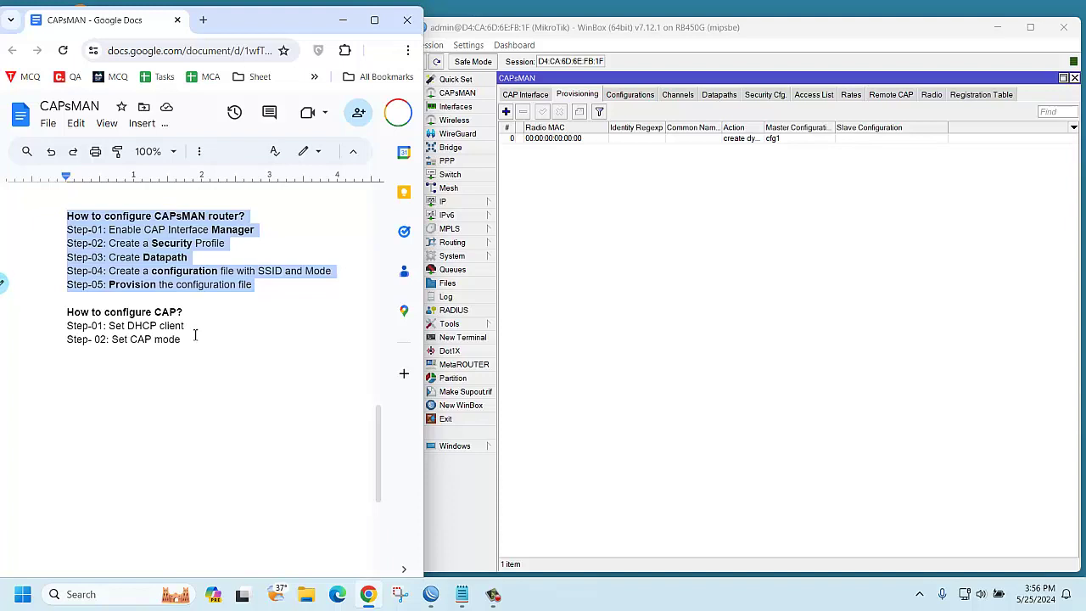
left_click(430, 596)
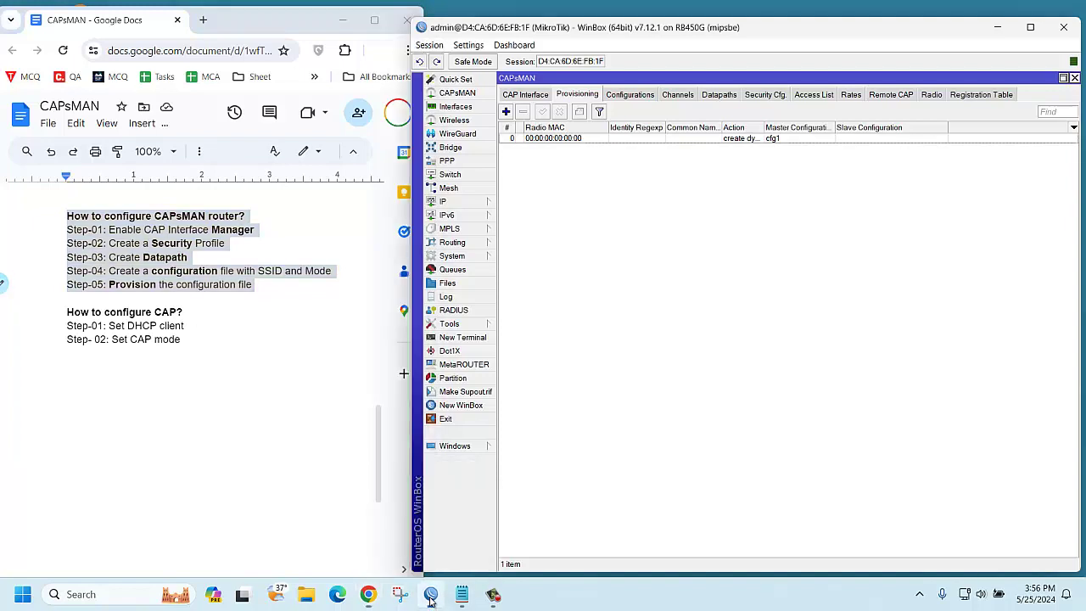
right_click(430, 596)
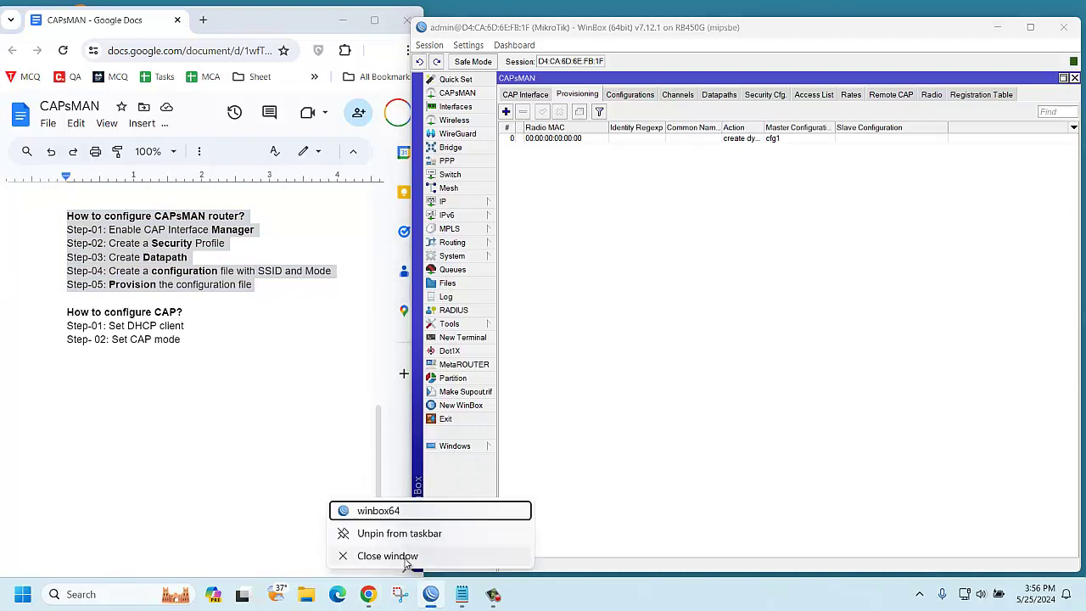
left_click(406, 560)
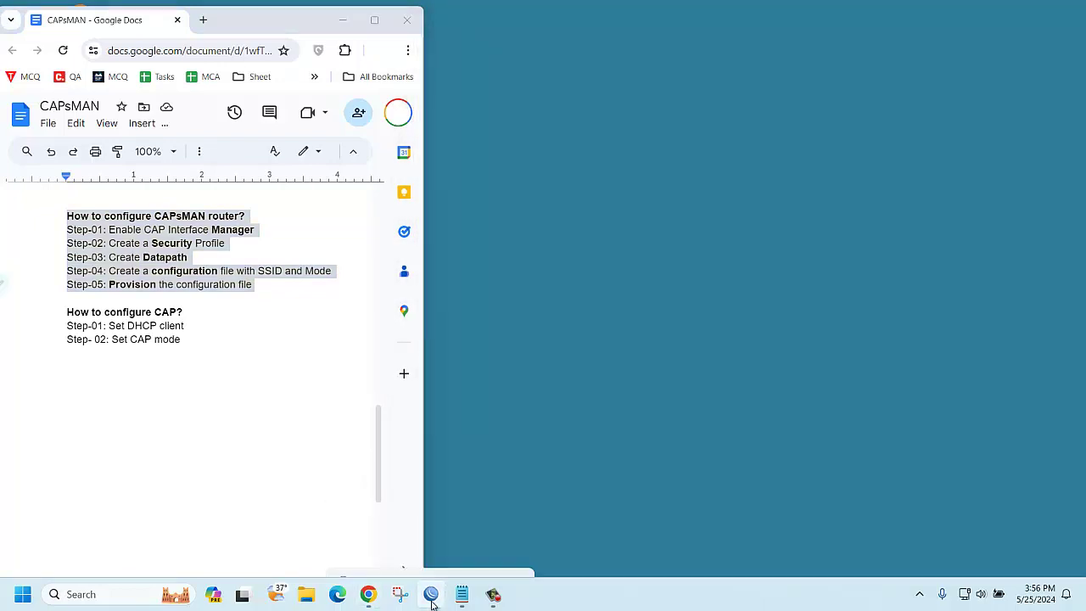
Relaunch WinBox and log in to the v6.49.13 hAP lite router, skipping the password change
right_click(432, 603)
left_click(390, 533)
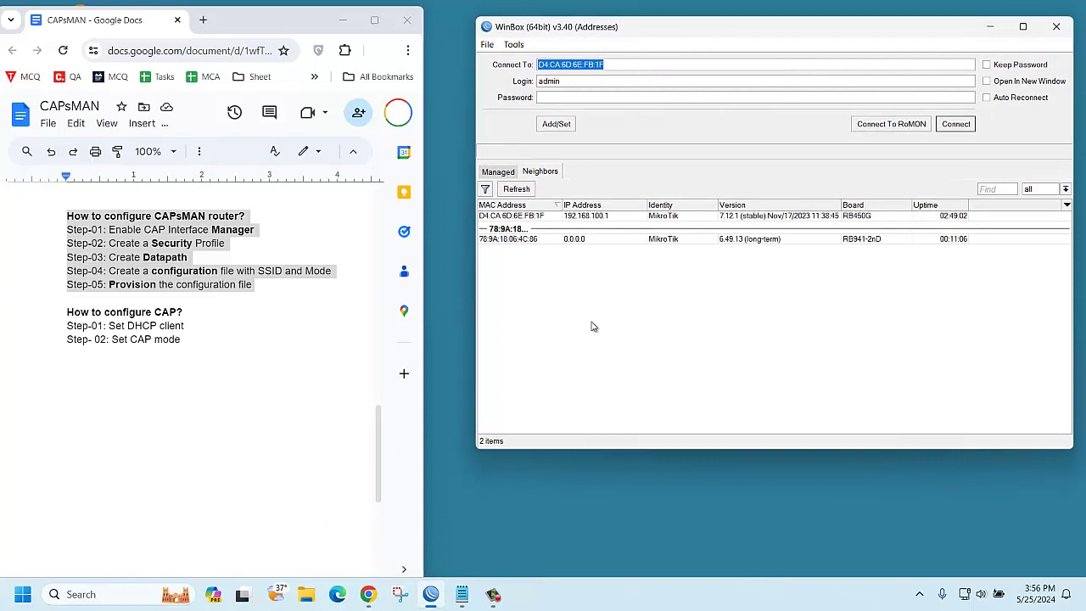
left_click(515, 240)
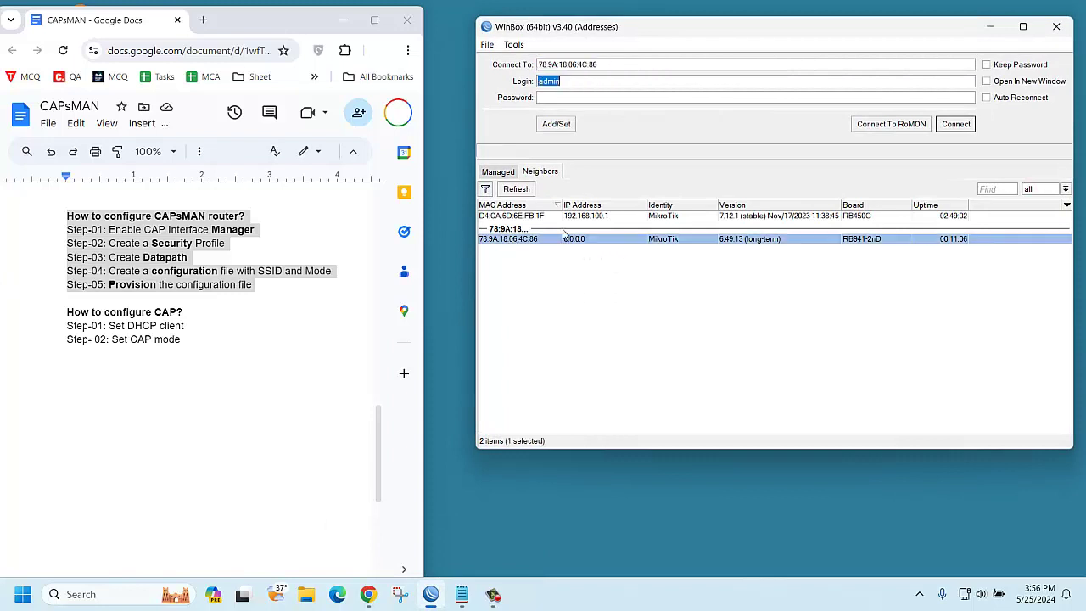
left_click(961, 130)
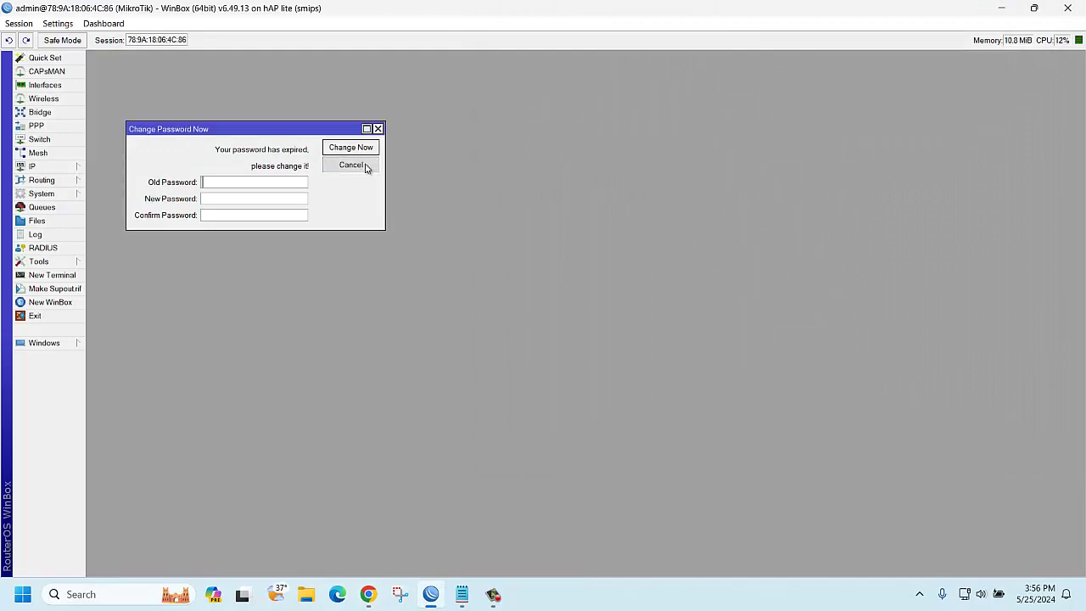
left_click(365, 167)
left_click_drag(599, 5, 688, 32)
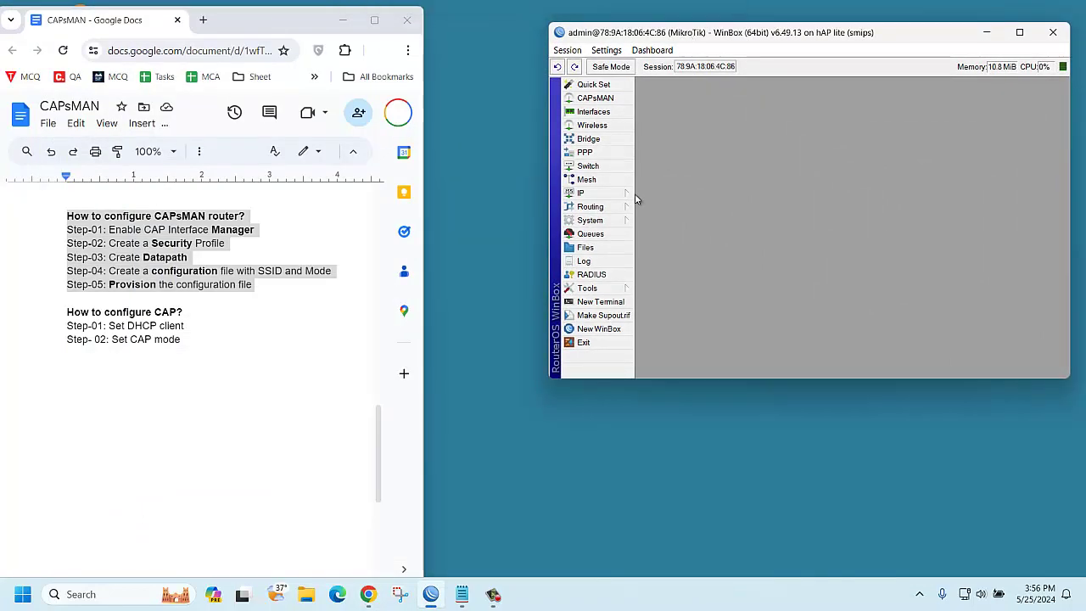
Add a DHCP client on ether1 so the v6 router obtains 192.168.100.250/24
left_click(590, 194)
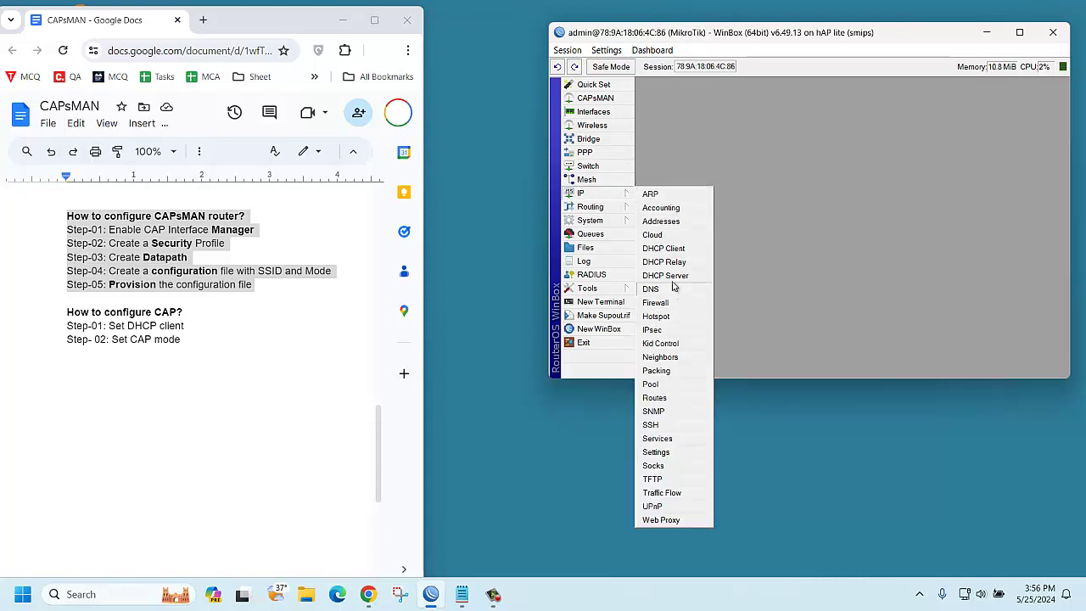
left_click(672, 248)
left_click(749, 167)
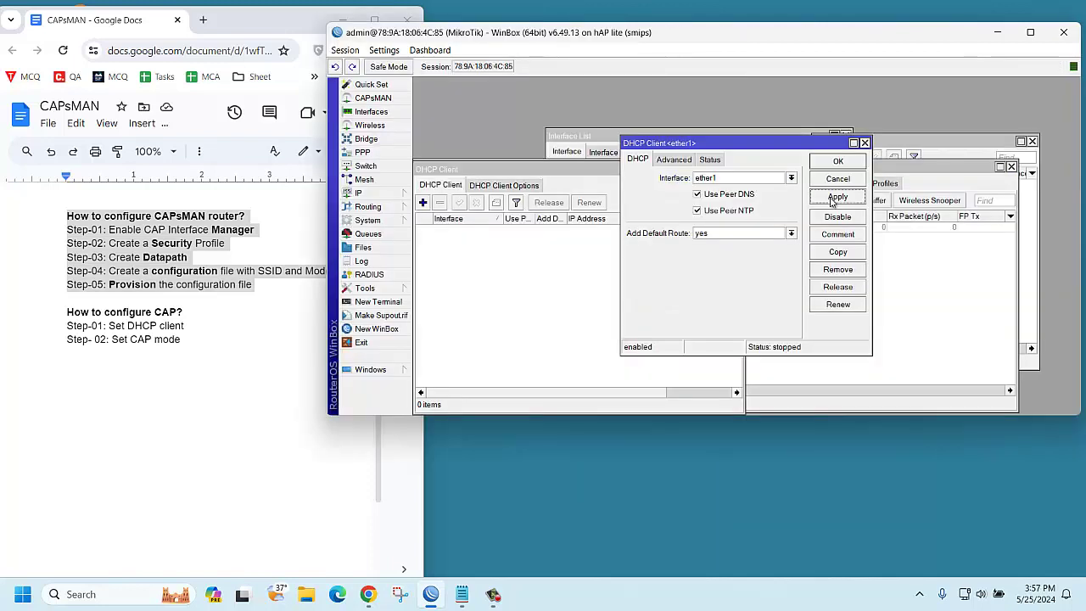
left_click(835, 198)
left_click(837, 166)
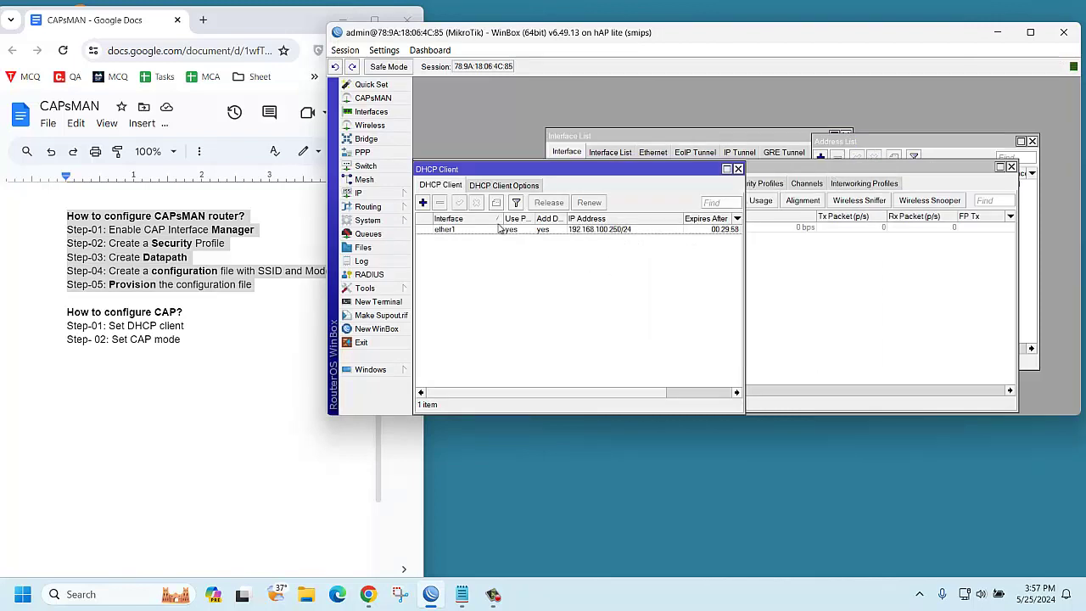
Enable CAP mode with wlan1 as the CAP interface and ether1 for discovery
left_click(372, 126)
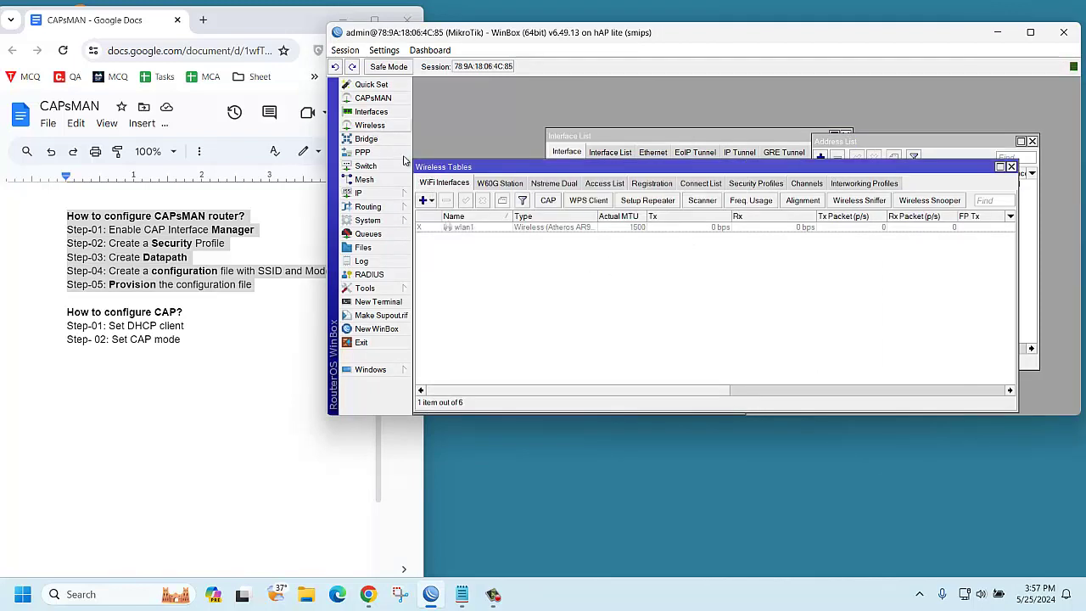
left_click(549, 202)
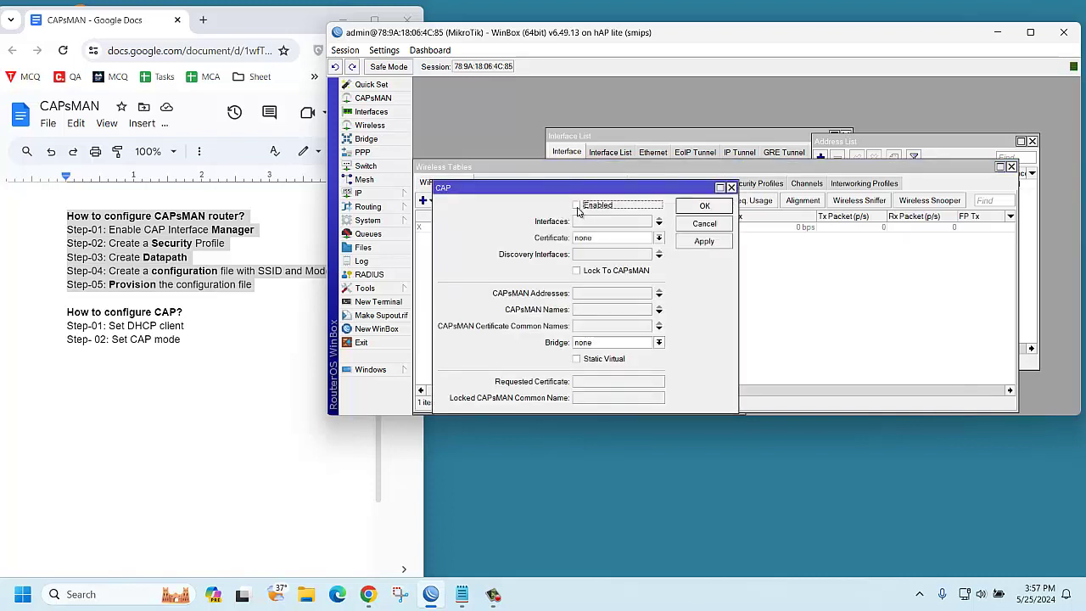
left_click(577, 206)
left_click(604, 222)
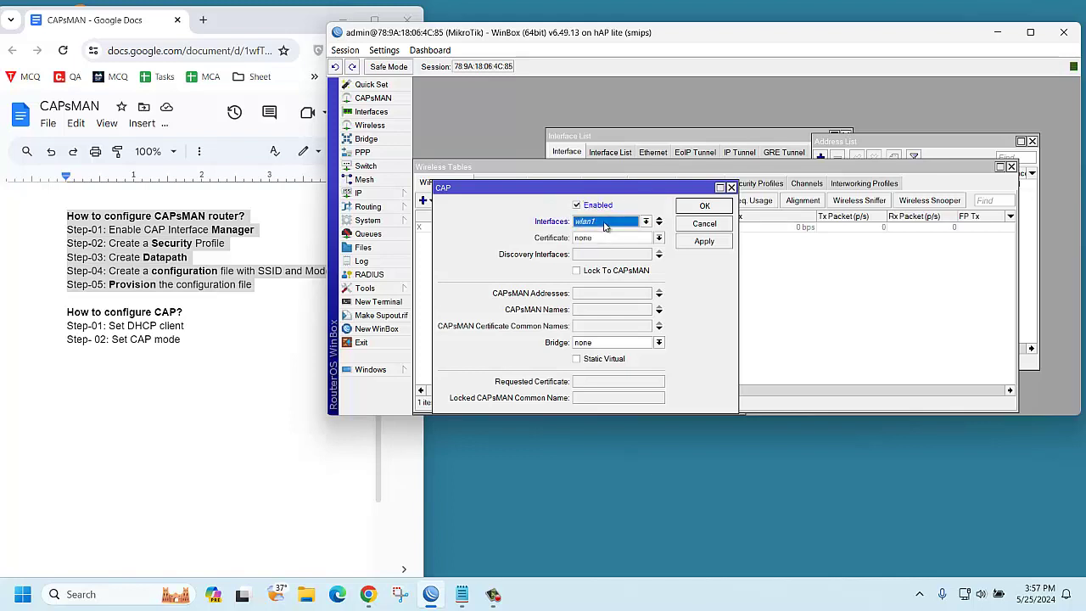
left_click(604, 254)
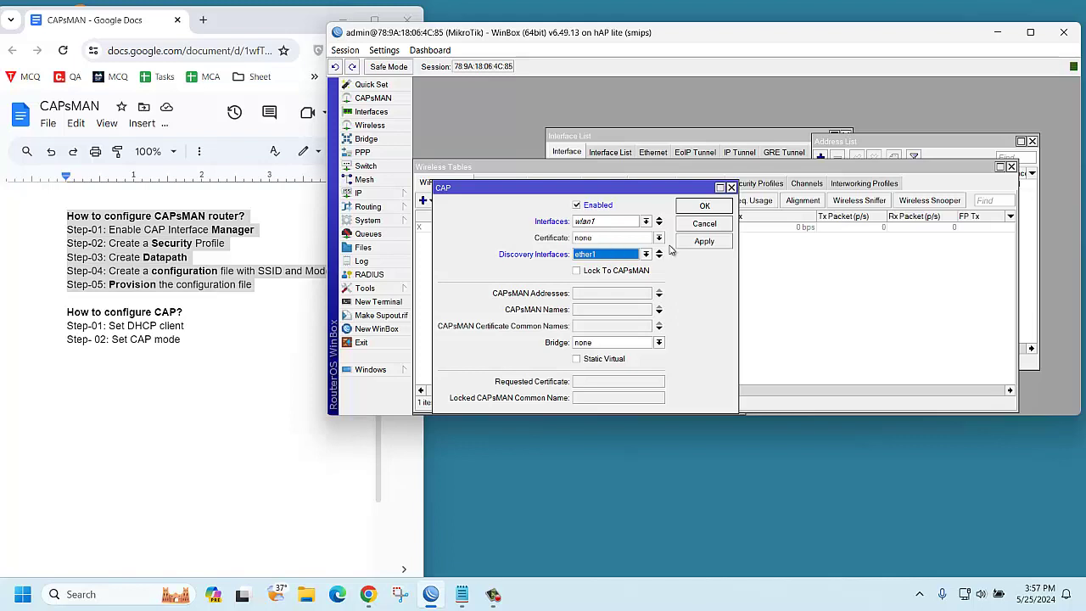
left_click(703, 242)
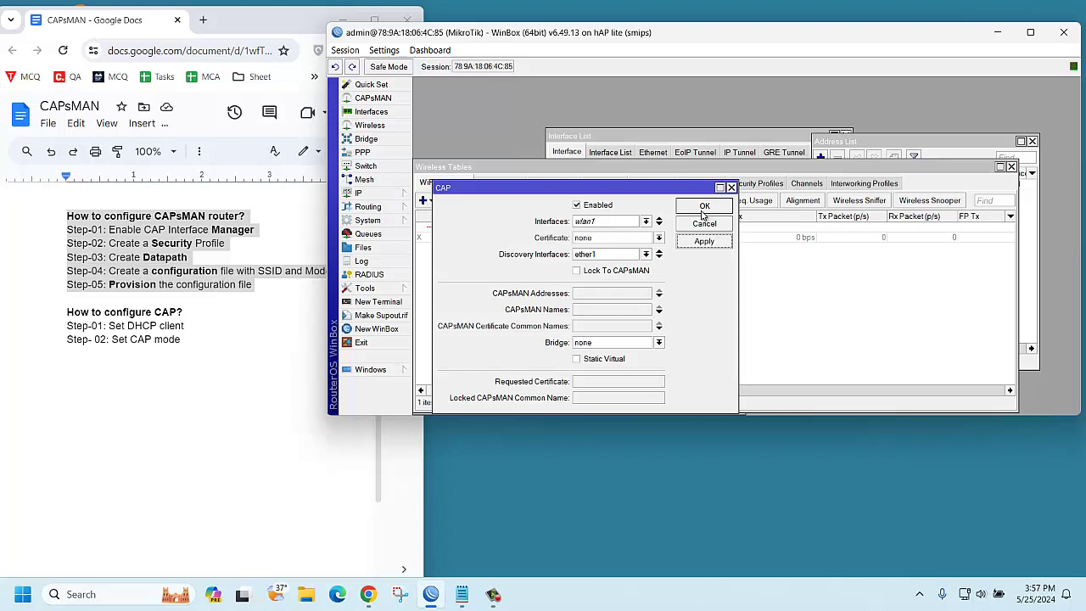
left_click(704, 207)
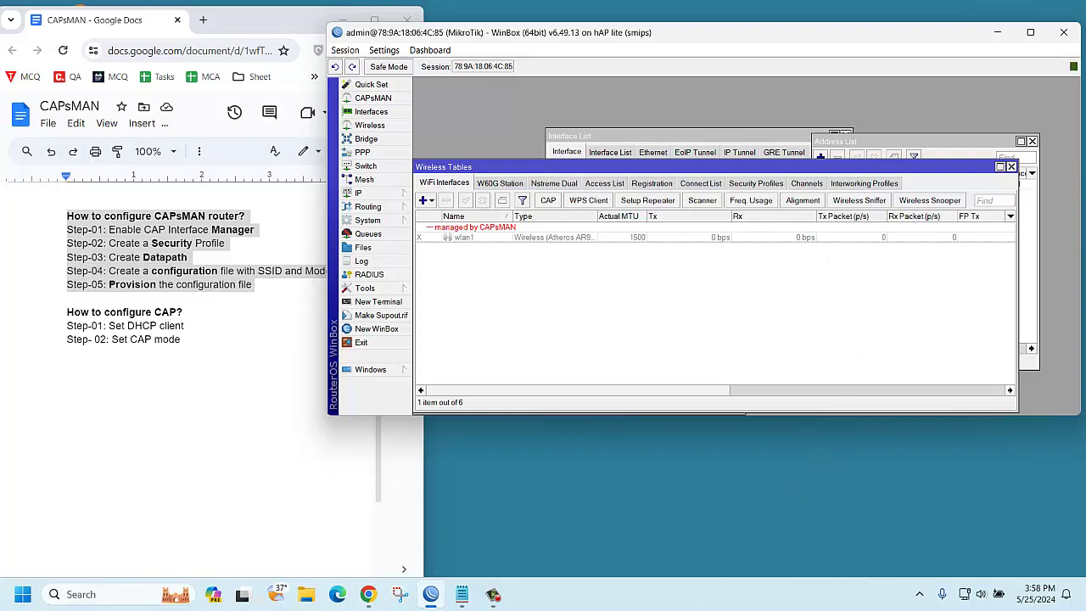
Shrink the v6 session window and start a new login targeting the v7 router at 192.168.100.1
left_click_drag(675, 38, 480, 58)
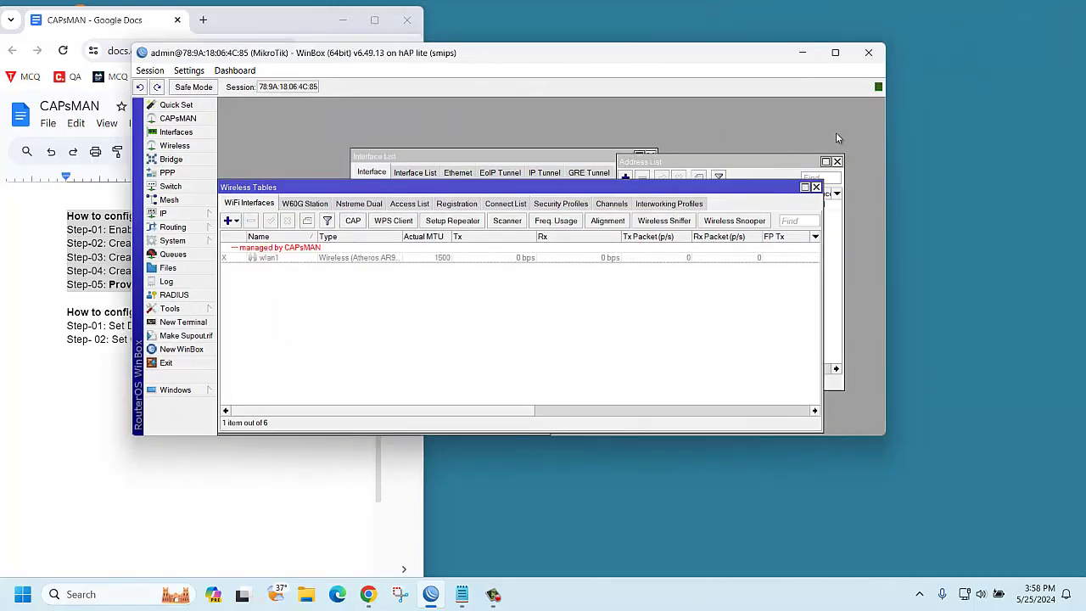
left_click_drag(888, 136, 508, 174)
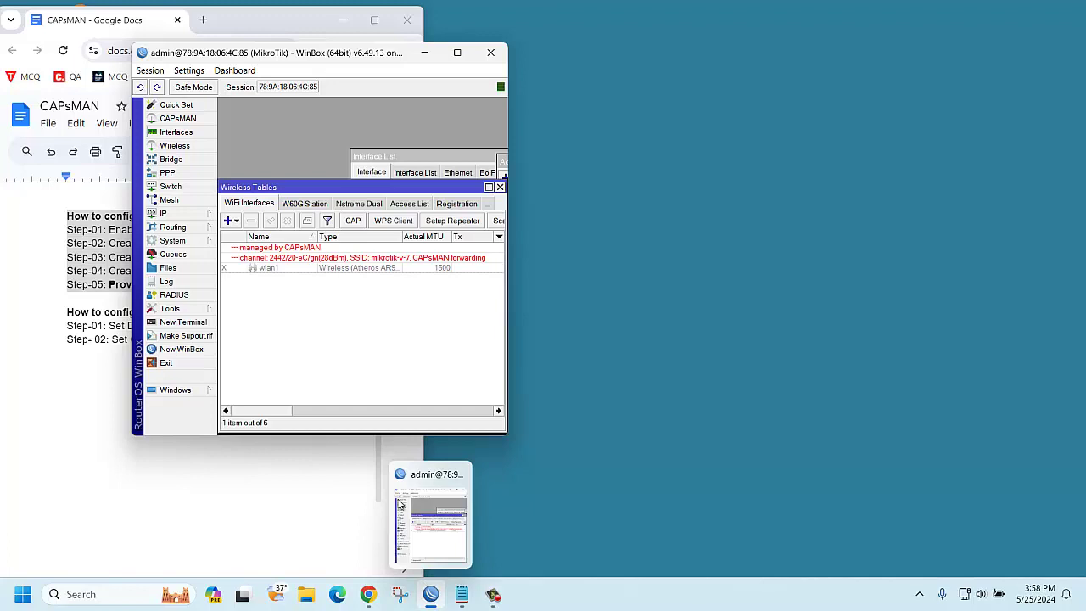
left_click(179, 349)
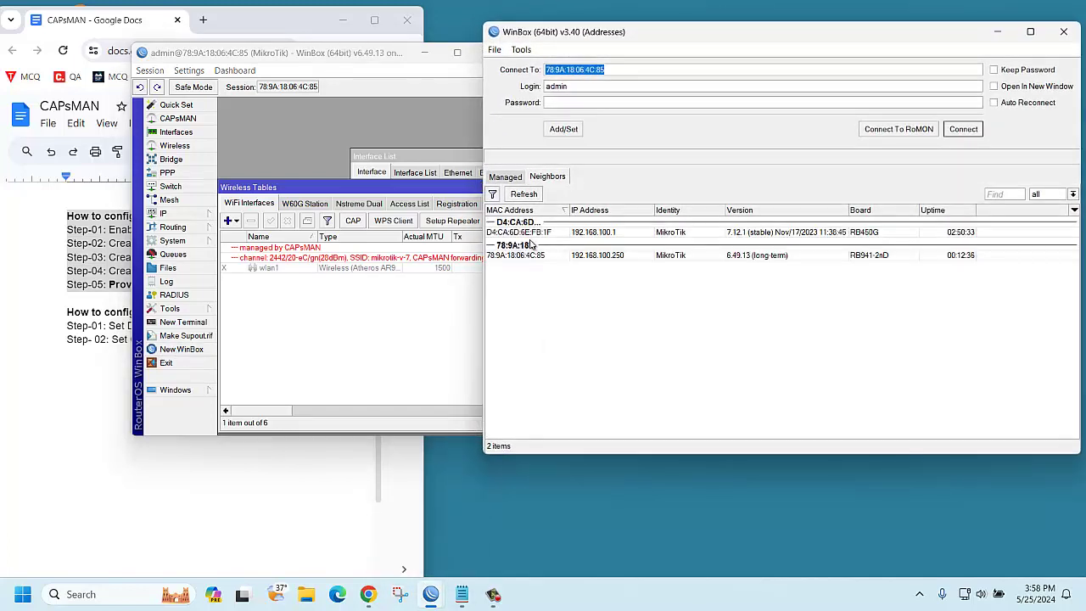
left_click(515, 234)
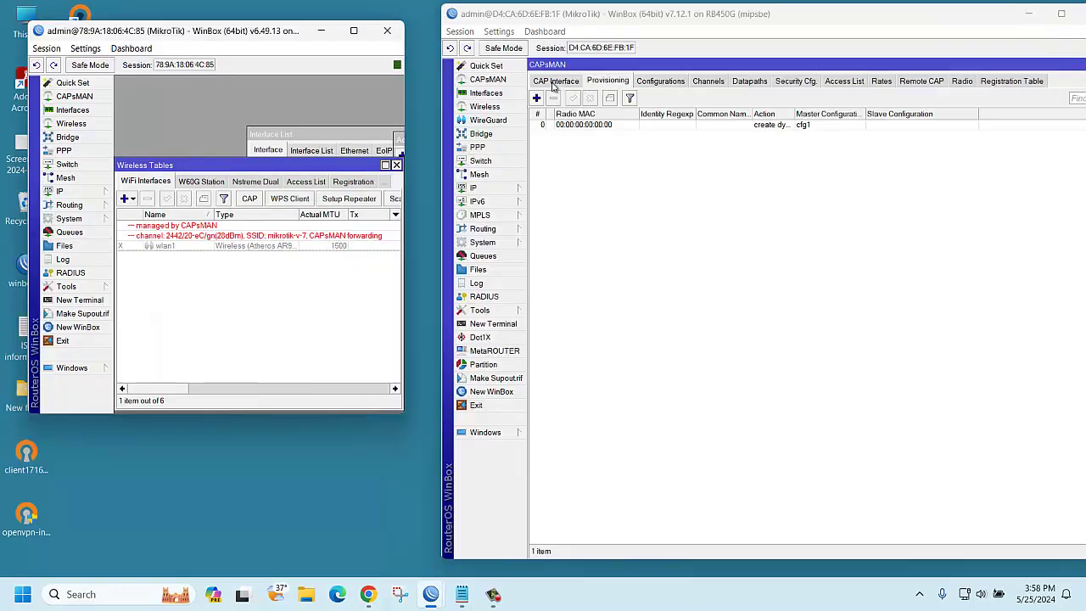
Confirm cap1 with SSID mikrotik-v-7 in CAPsMAN's CAP interfaces, then view the registration table
left_click(554, 83)
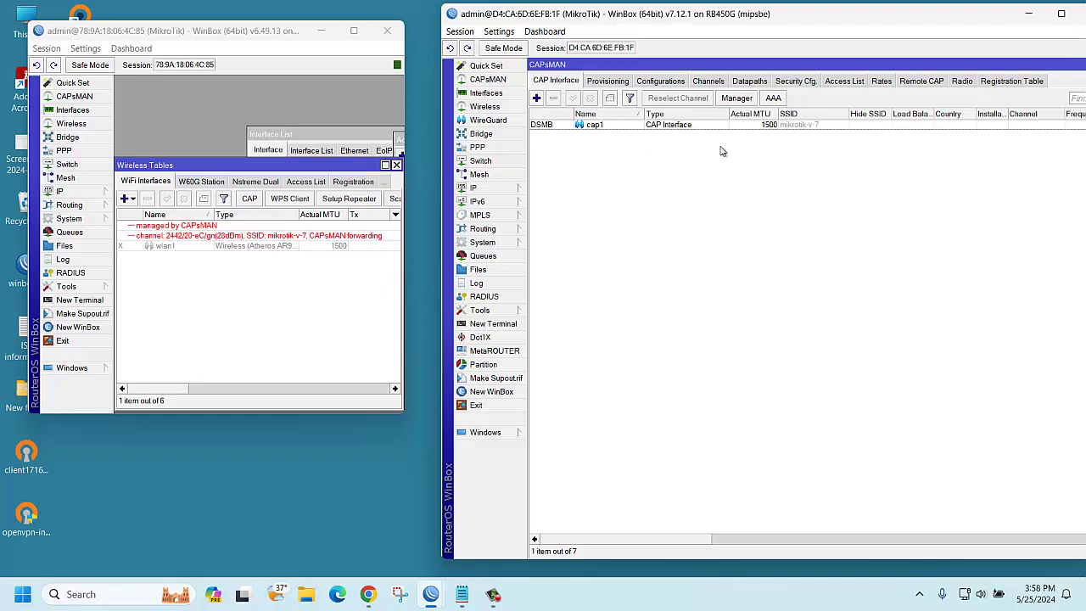
left_click(1012, 82)
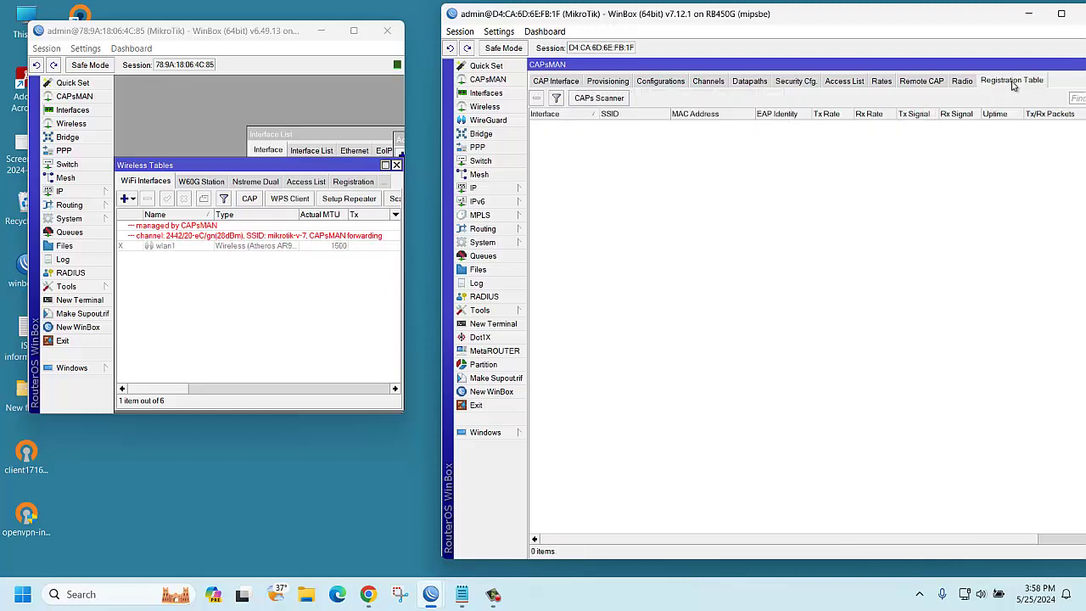